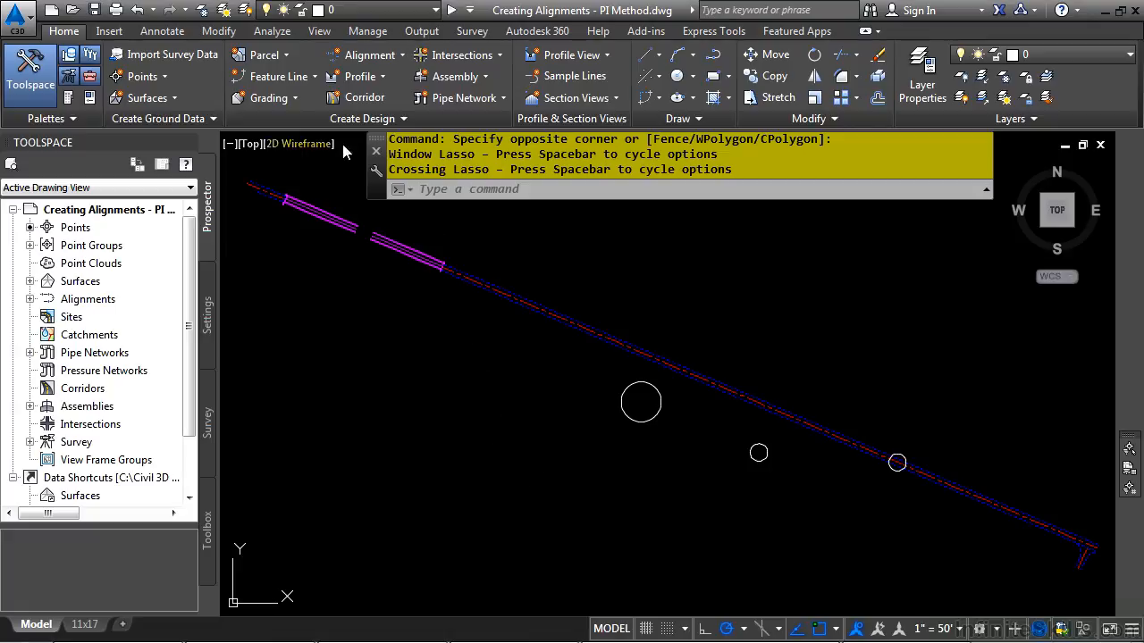
# Start a new centerline alignment layout named Bypass - 1 with the Layout style and the All Labels label set.
pyautogui.click(391, 58)
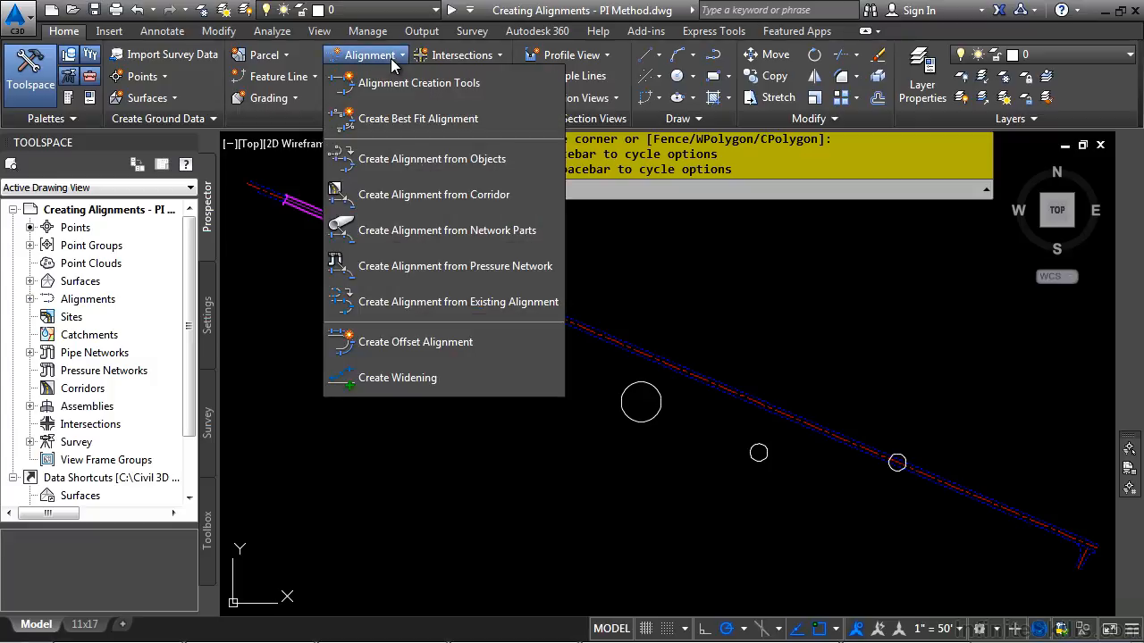
pyautogui.click(397, 83)
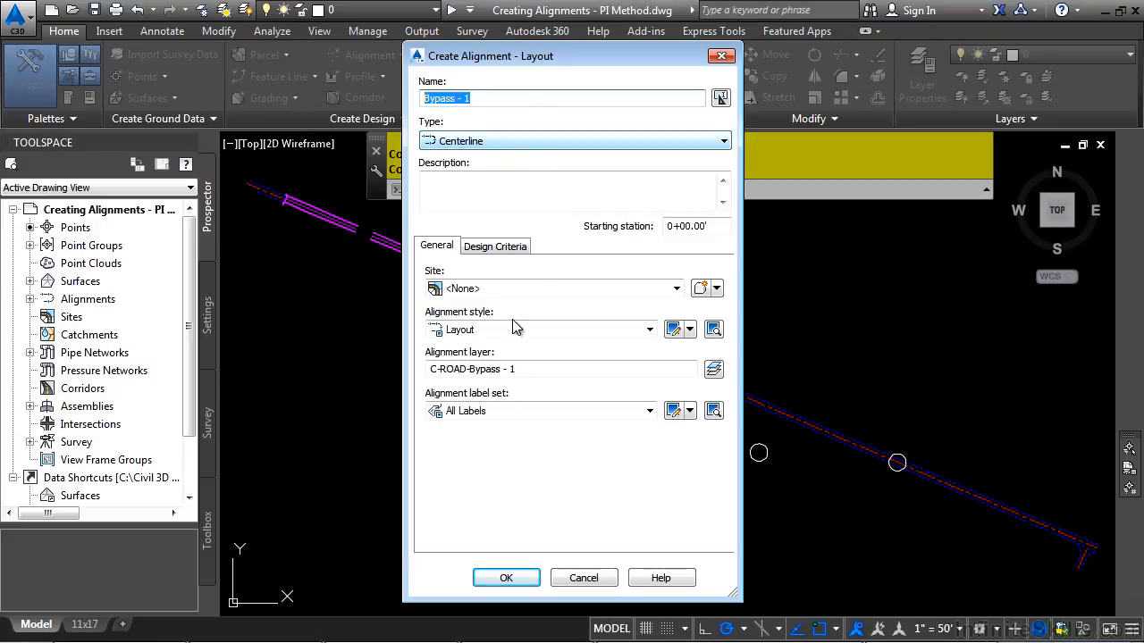
pyautogui.click(497, 331)
pyautogui.click(496, 336)
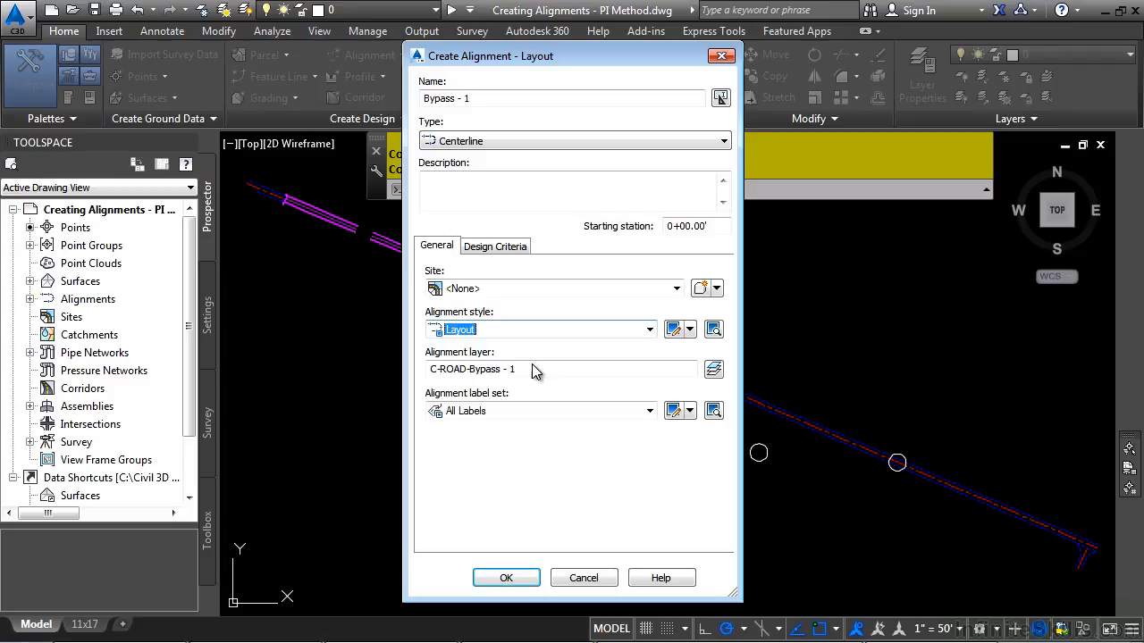
pyautogui.click(539, 413)
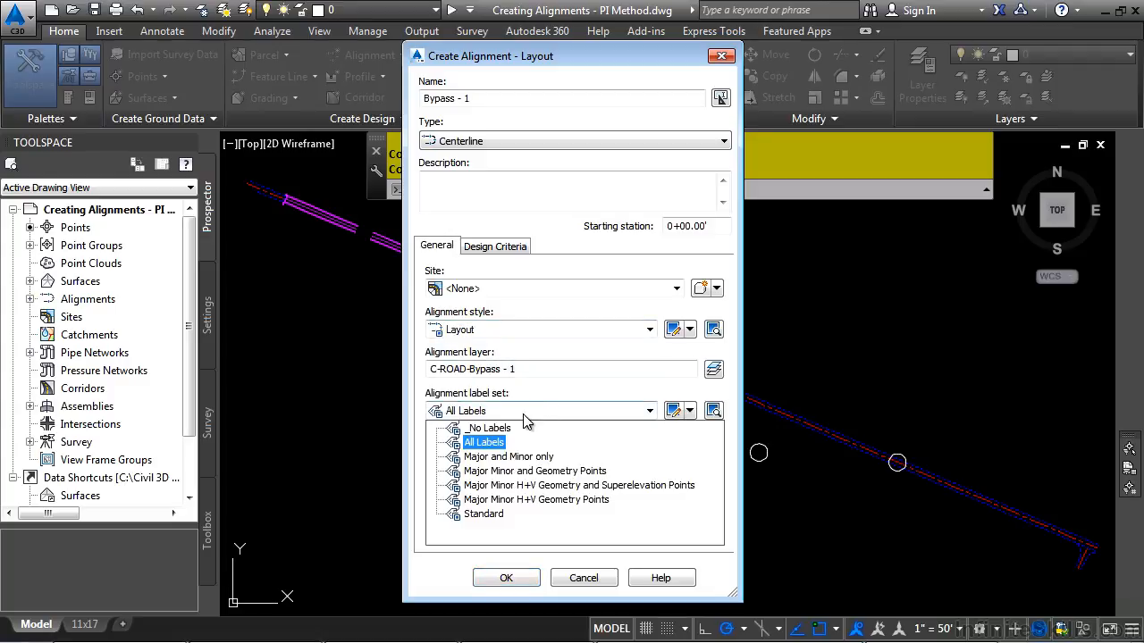
pyautogui.click(484, 443)
# Try criteria-based design for the alignment, look through the minimum radius table options, and switch criteria-based design back off.
pyautogui.click(496, 246)
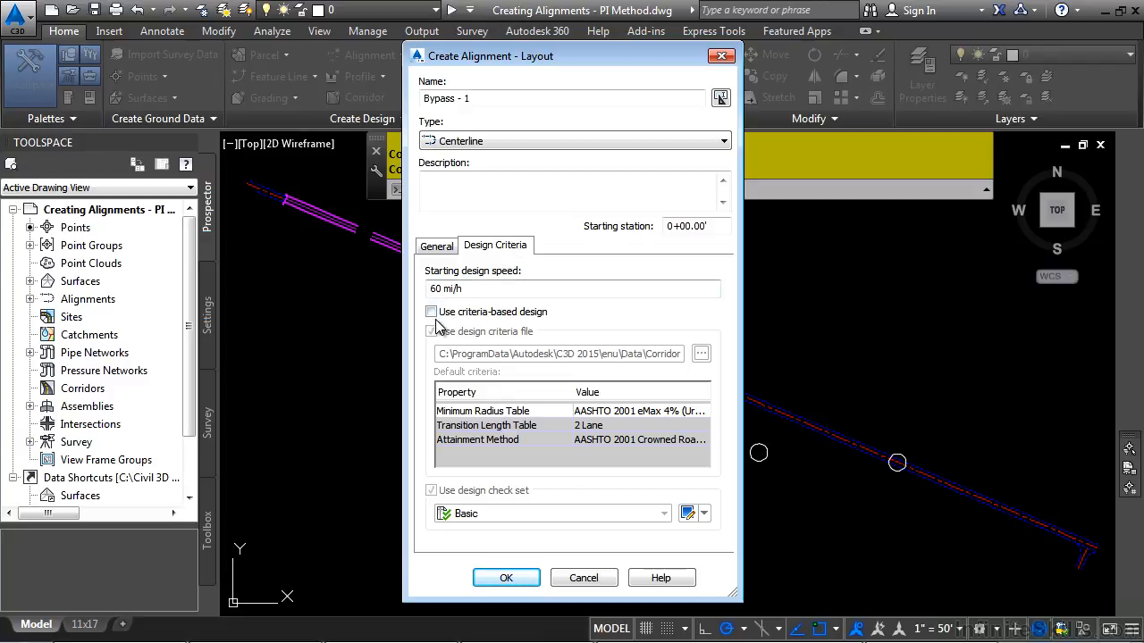
pyautogui.click(479, 286)
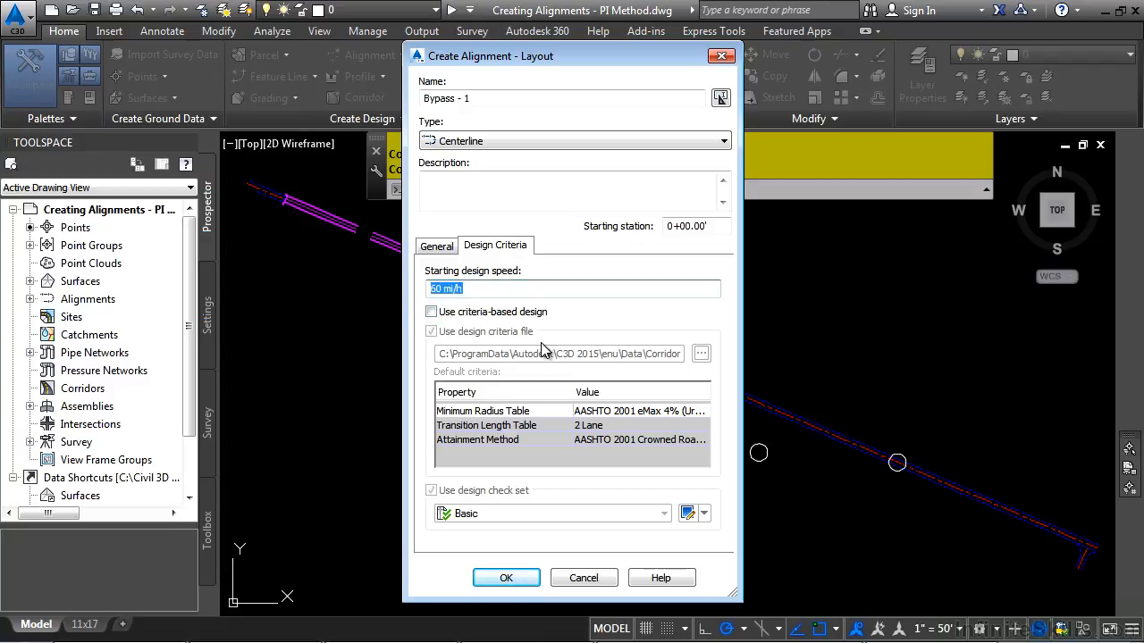
pyautogui.click(432, 312)
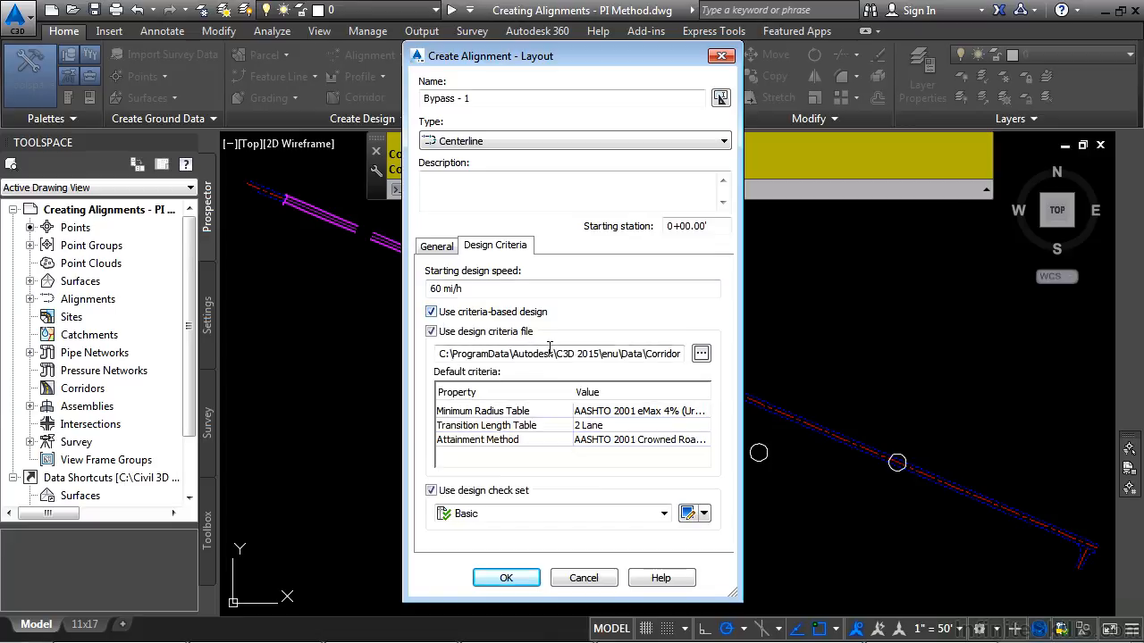
pyautogui.click(657, 411)
pyautogui.click(657, 414)
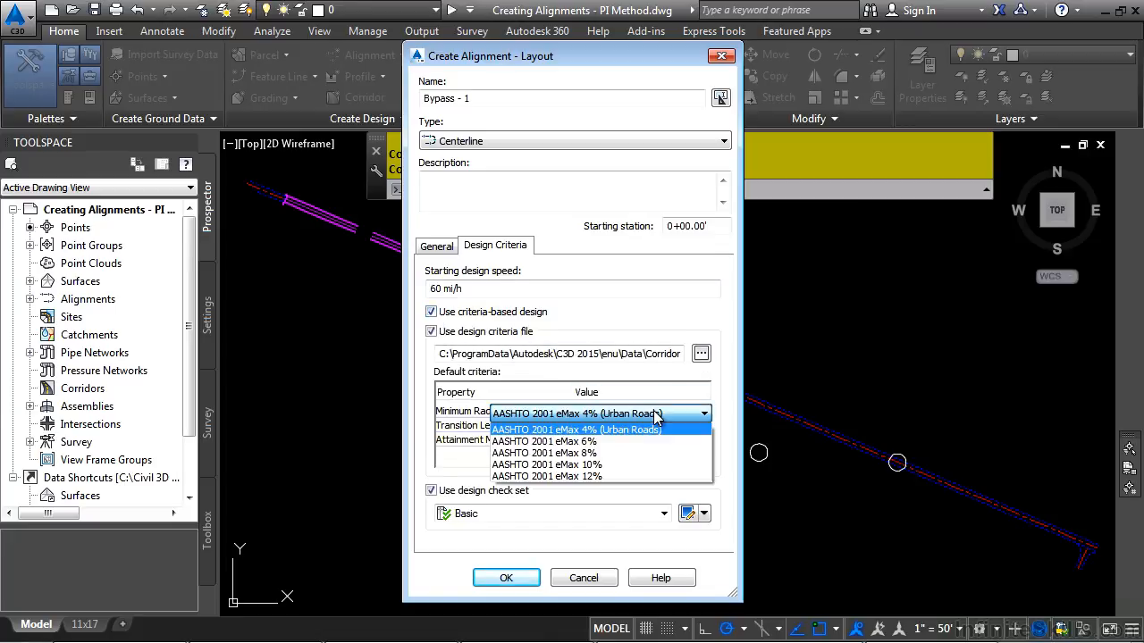
pyautogui.click(435, 510)
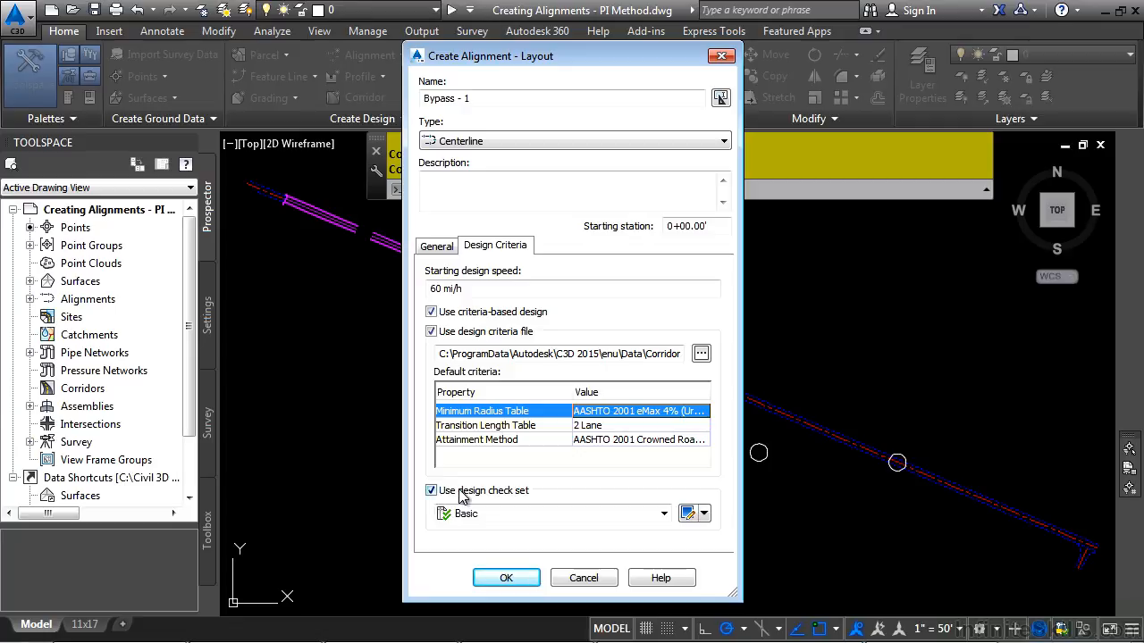
pyautogui.click(430, 312)
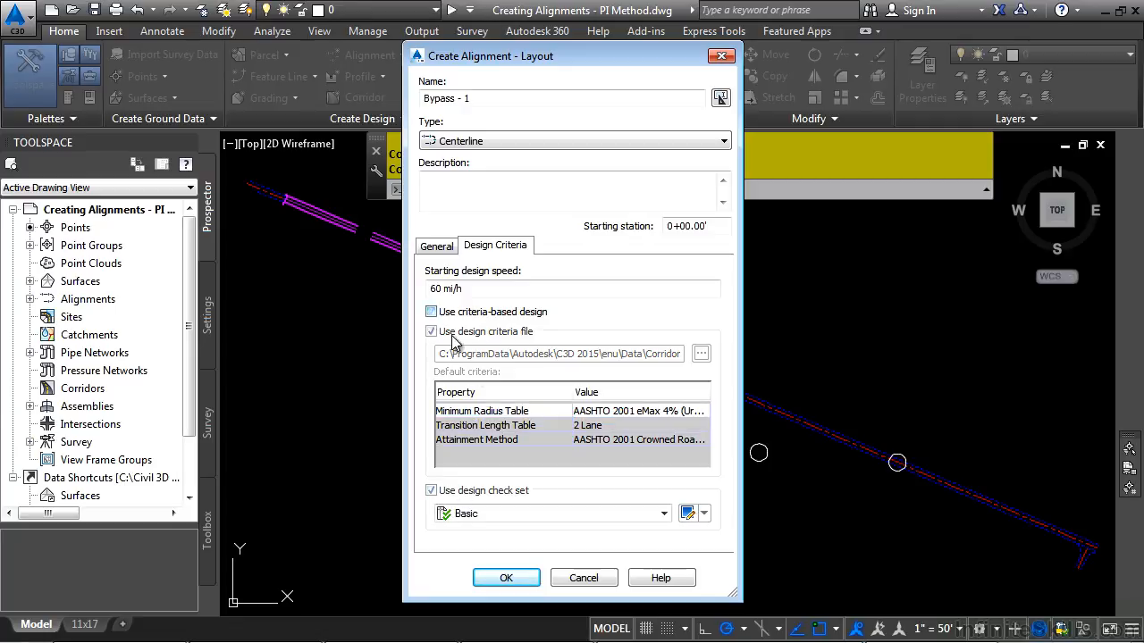
# Create the alignment and accept its curve and spiral settings with curves only at a 200.00' default radius.
pyautogui.click(509, 580)
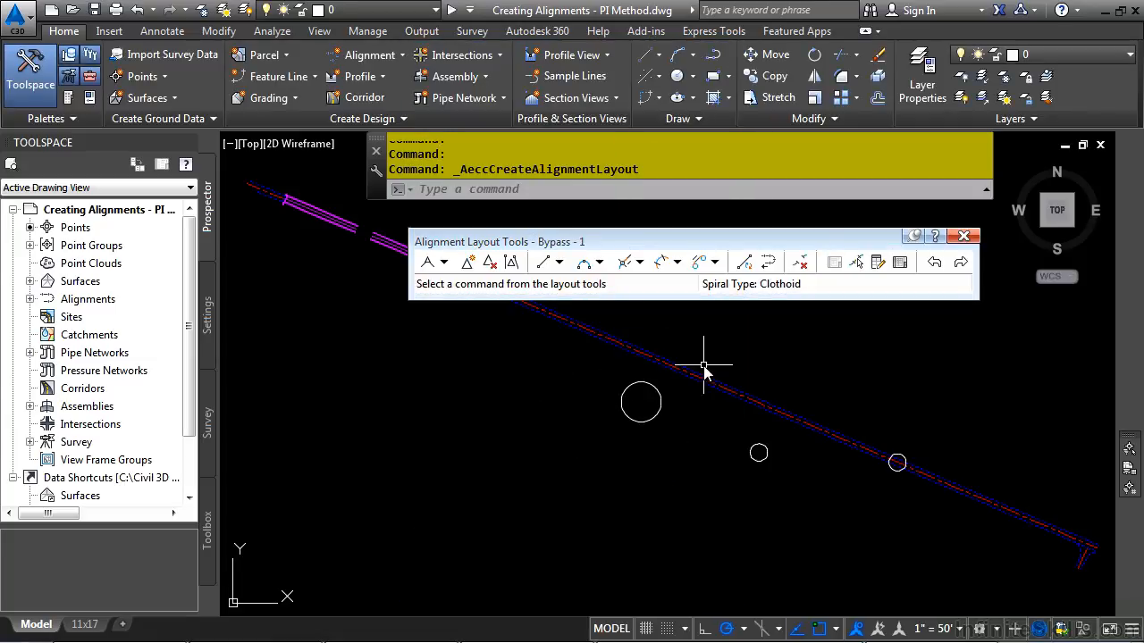
pyautogui.click(444, 264)
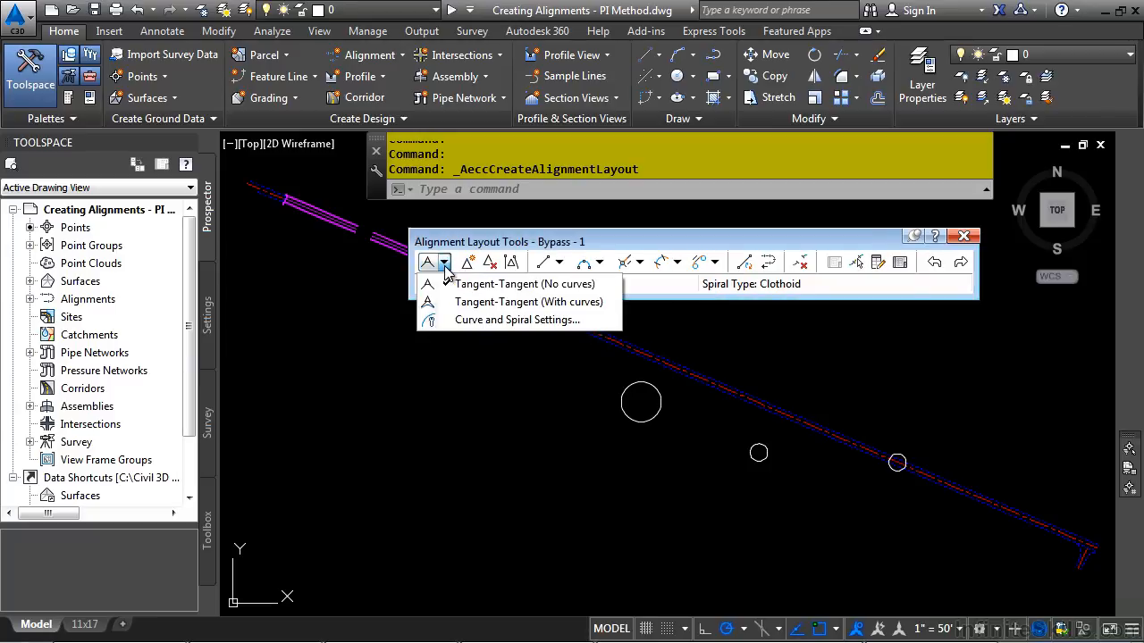
pyautogui.click(505, 320)
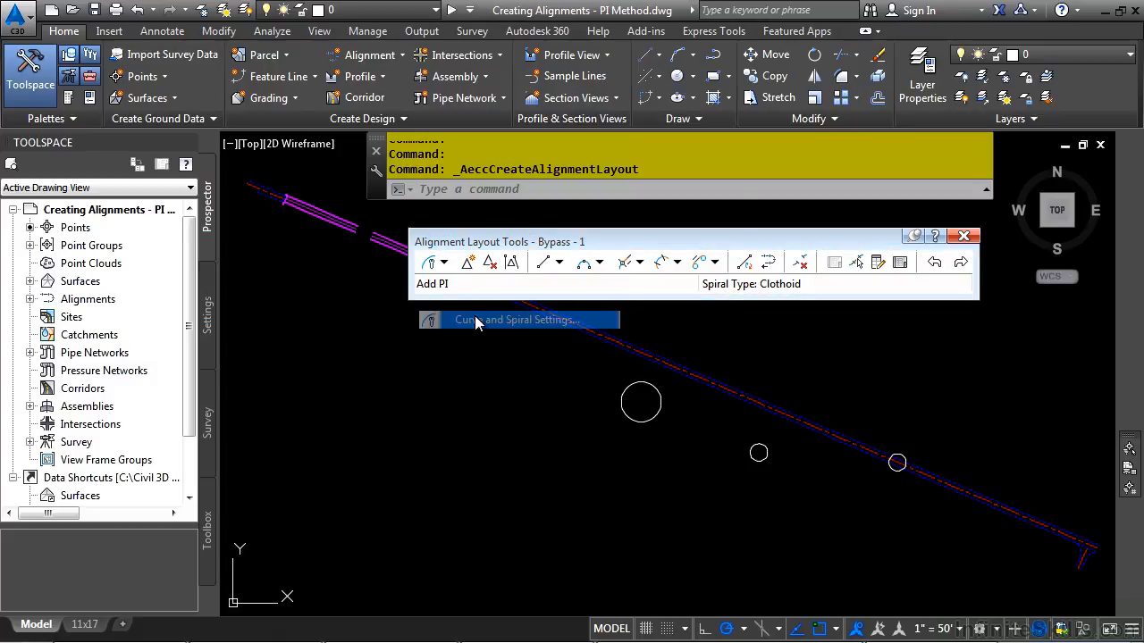
pyautogui.doubleClick(536, 334)
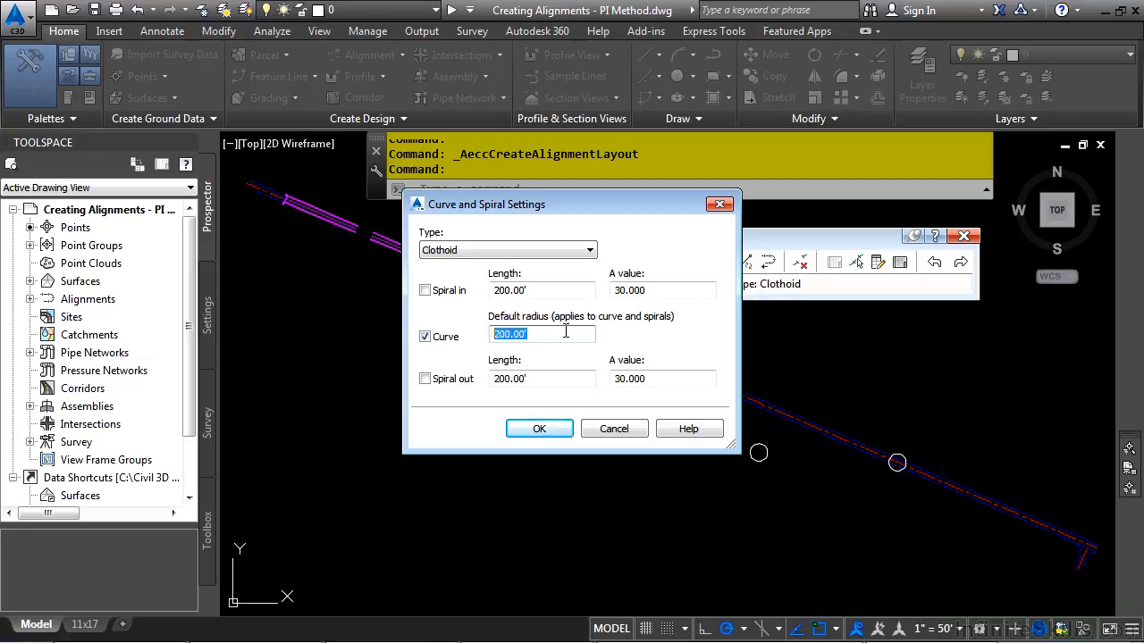
pyautogui.click(541, 428)
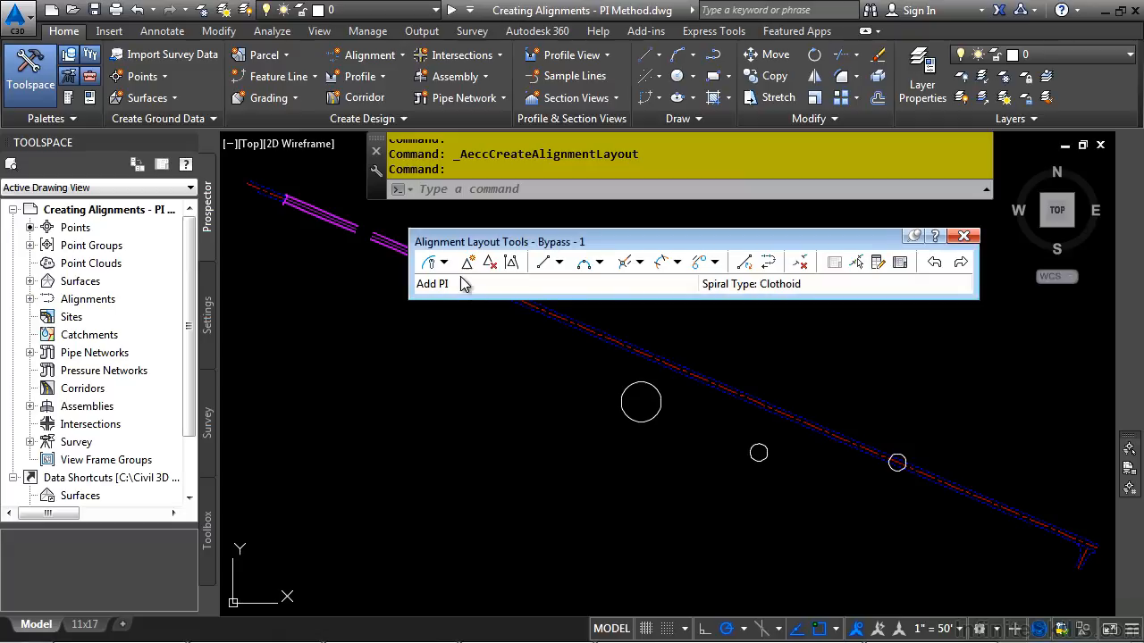
# Start a Tangent-Tangent (With curves) layout at northing 901285.932 and easting 1456414.0065 using the transparent northing/easting command.
pyautogui.click(443, 262)
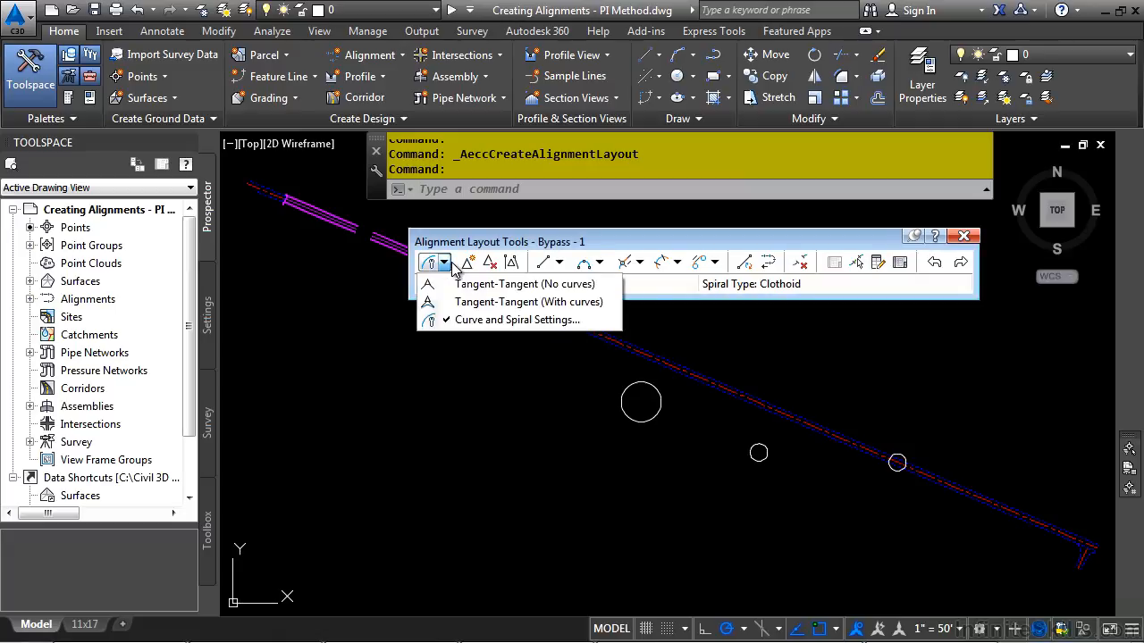
pyautogui.click(487, 307)
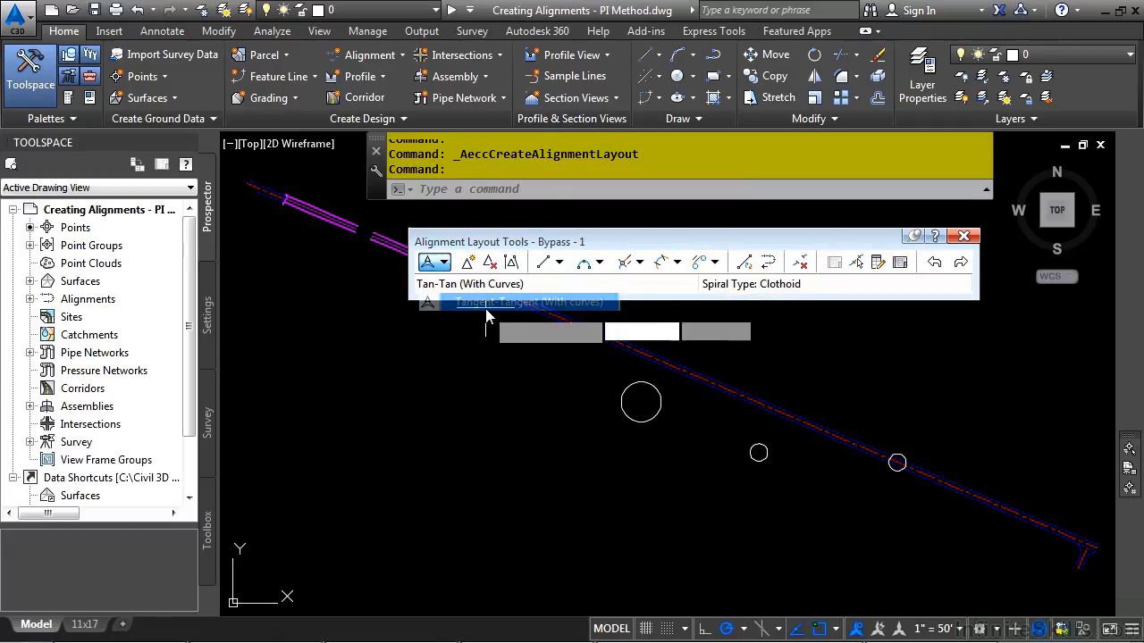
pyautogui.moveTo(722, 244); pyautogui.dragTo(715, 217)
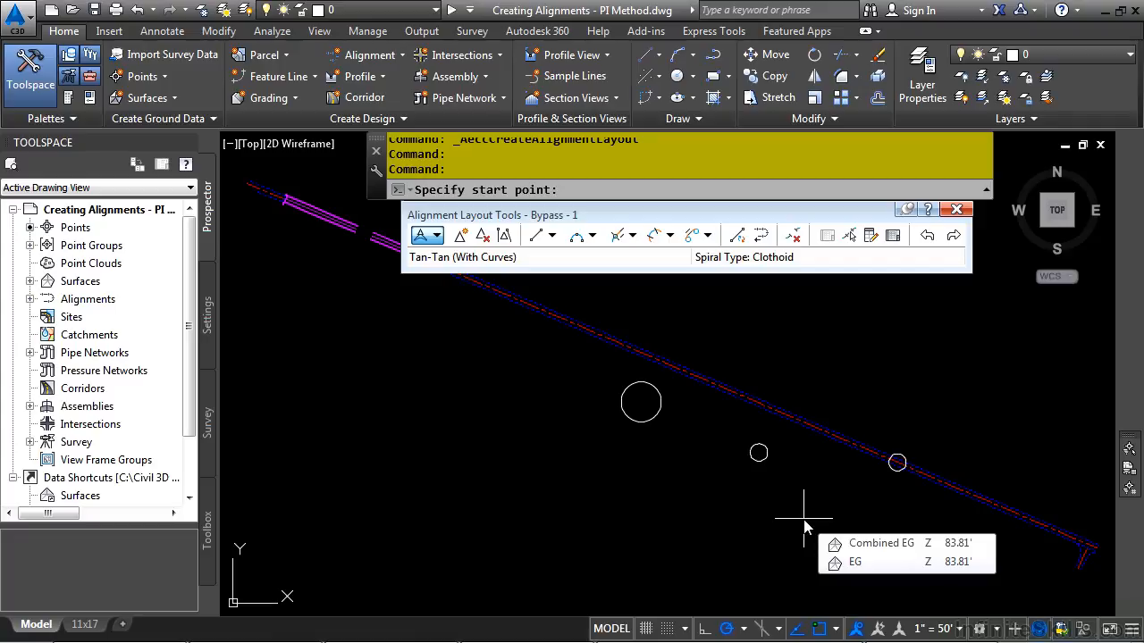
pyautogui.write("'ne")
pyautogui.press('Return')
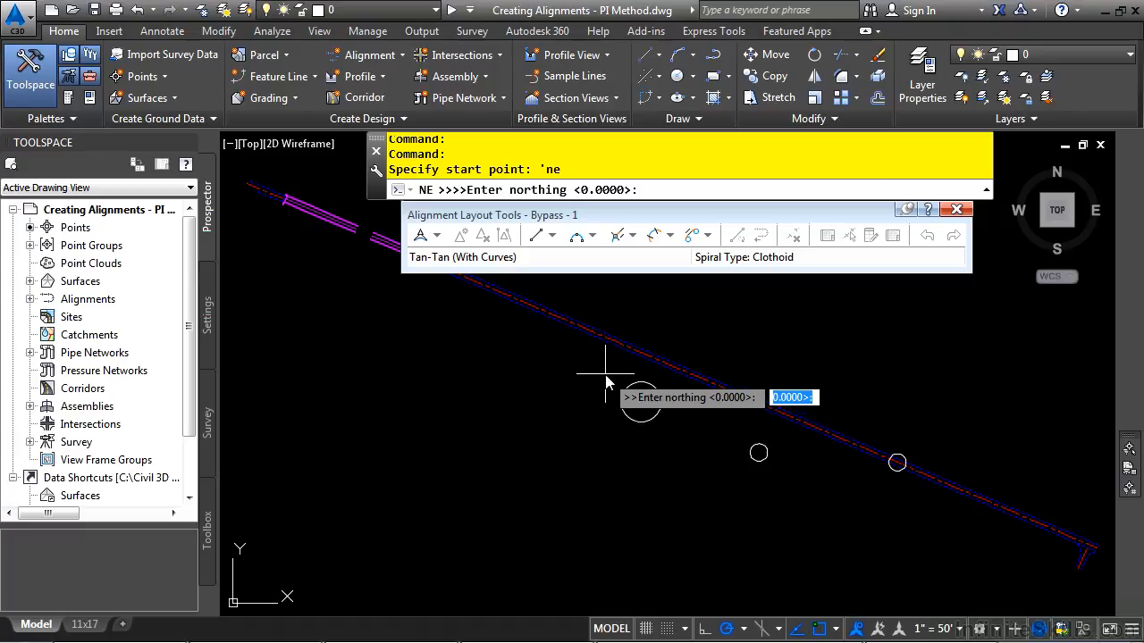
pyautogui.write('90128')
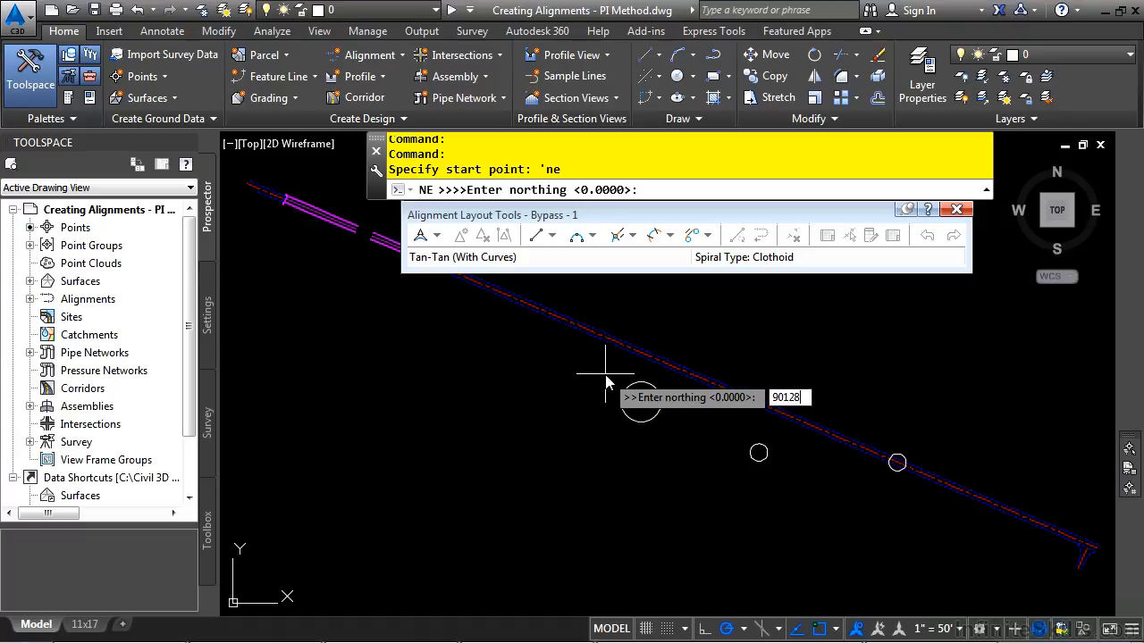
pyautogui.write('5.932')
pyautogui.press('Return')
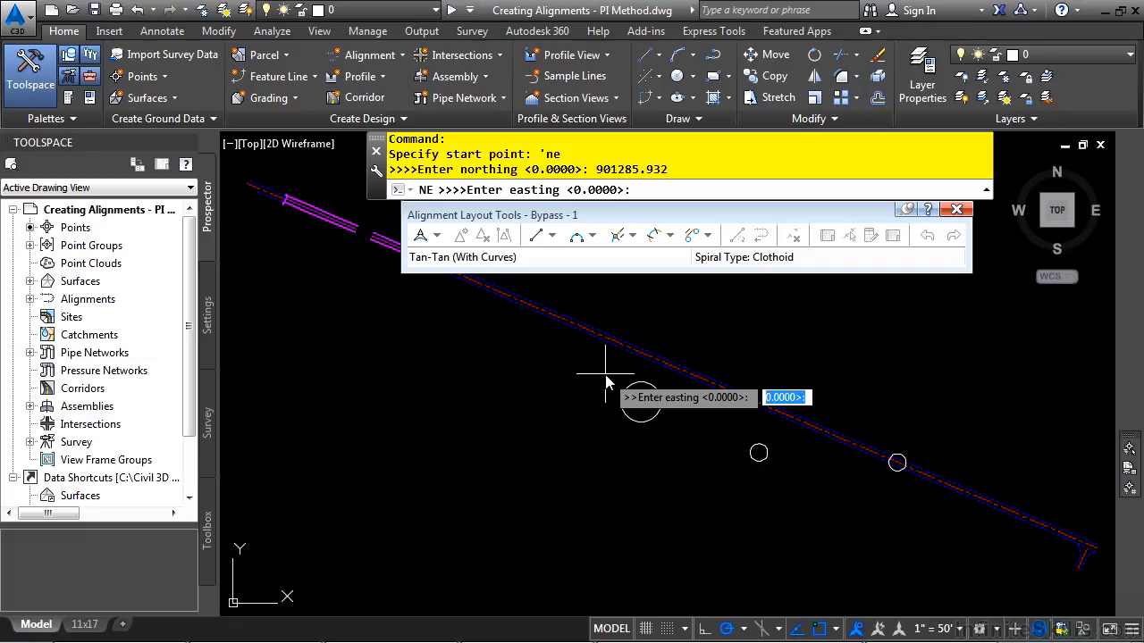
pyautogui.write('1456')
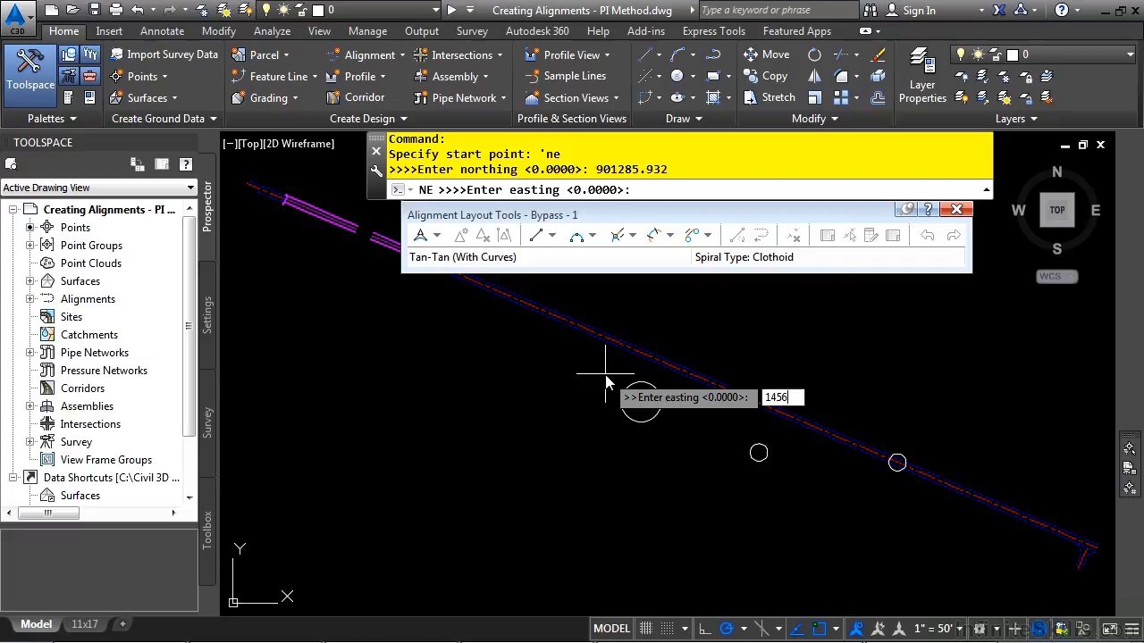
pyautogui.write('414.0065')
pyautogui.press('Return')
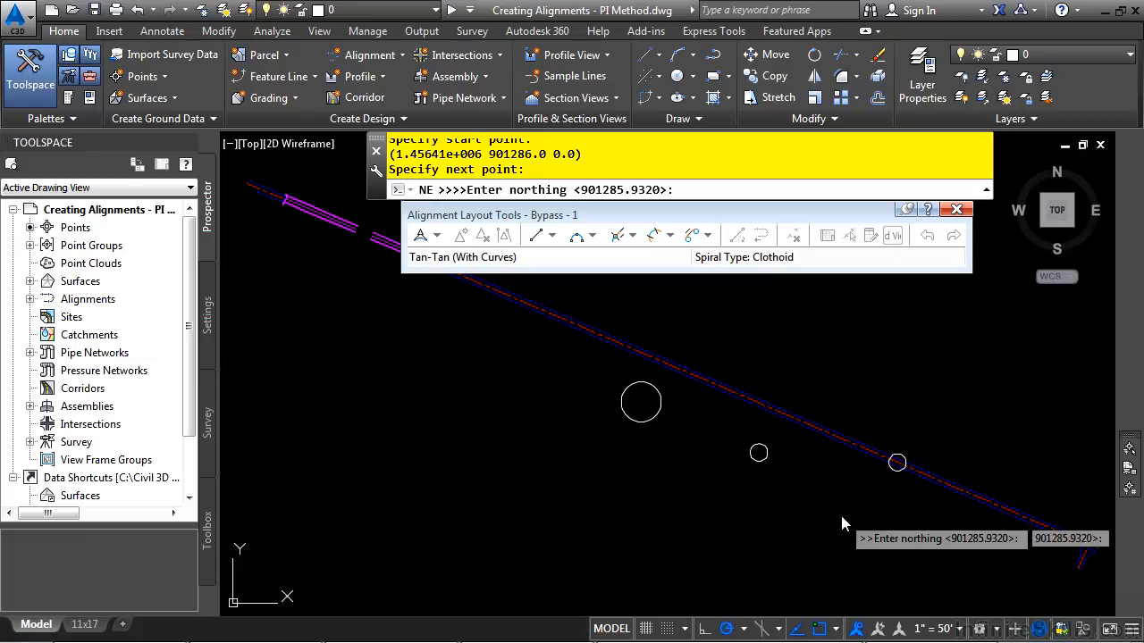
pyautogui.press('Escape')
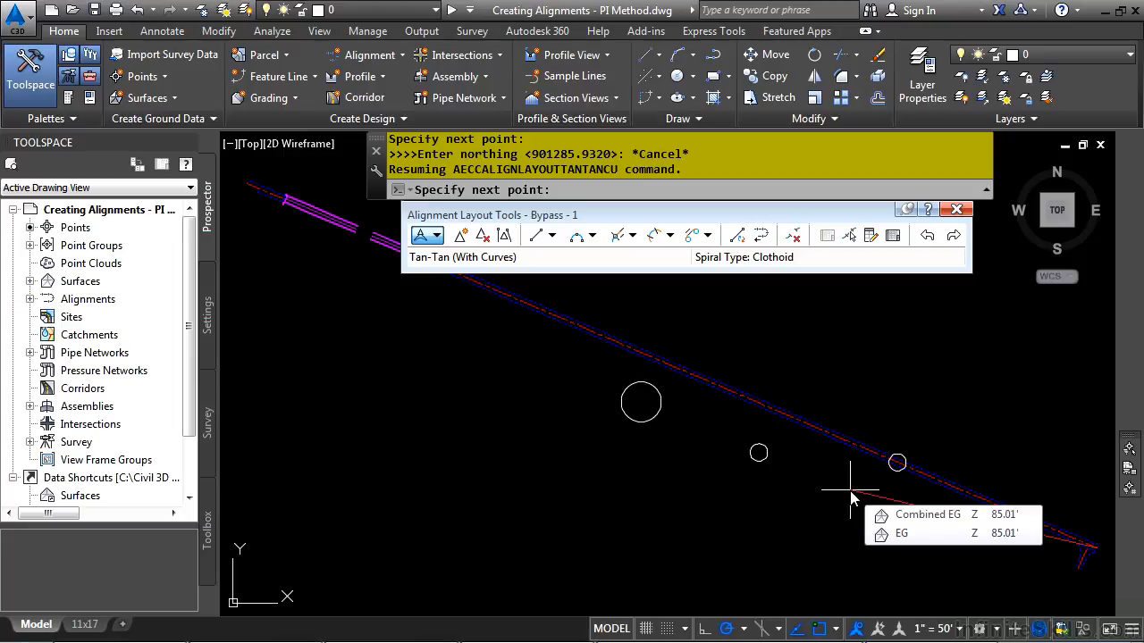
# Place the next three PIs at the circle centers, from the circle on the existing road to the large circle.
pyautogui.scroll(5, 885, 469)
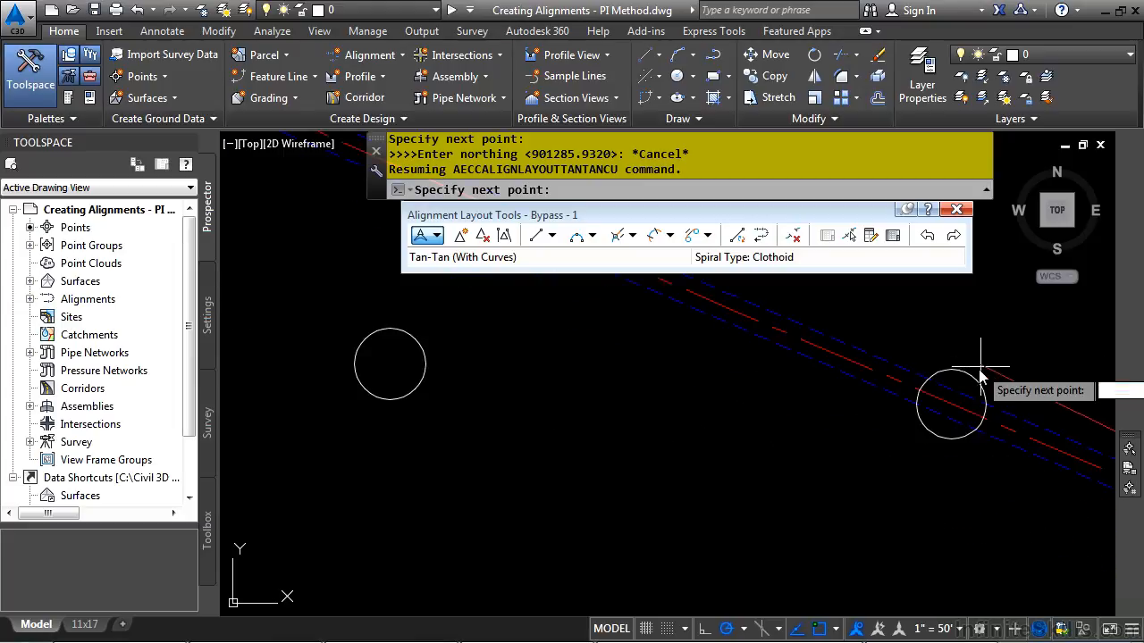
pyautogui.click(952, 405)
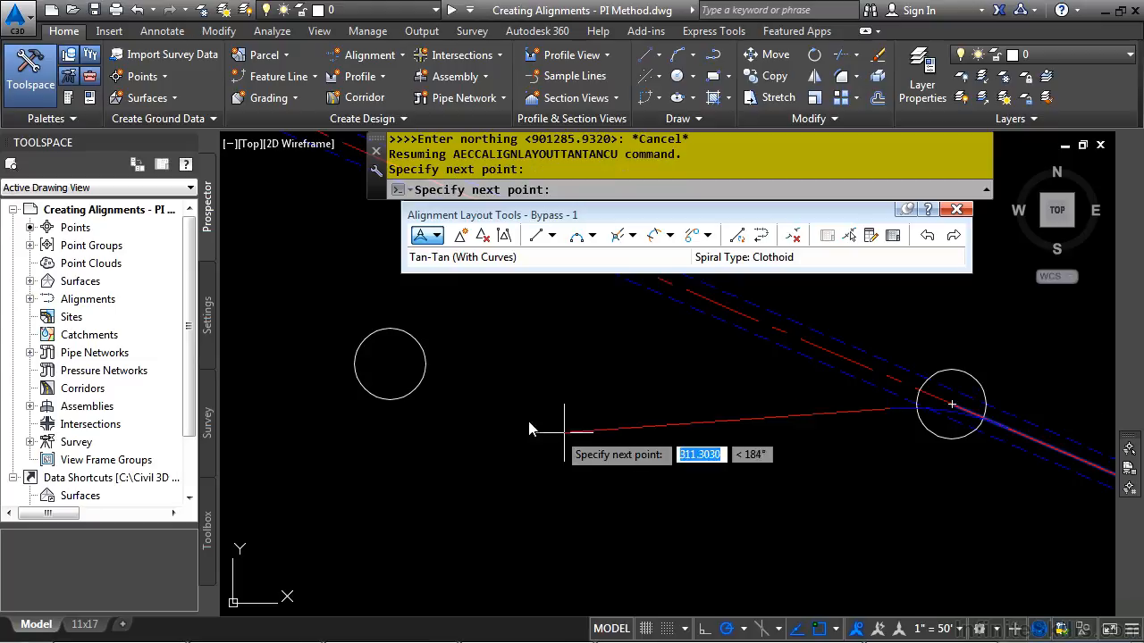
pyautogui.click(416, 388)
pyautogui.scroll(-4, 382, 417)
pyautogui.moveTo(374, 419); pyautogui.dragTo(765, 550, button='middle')
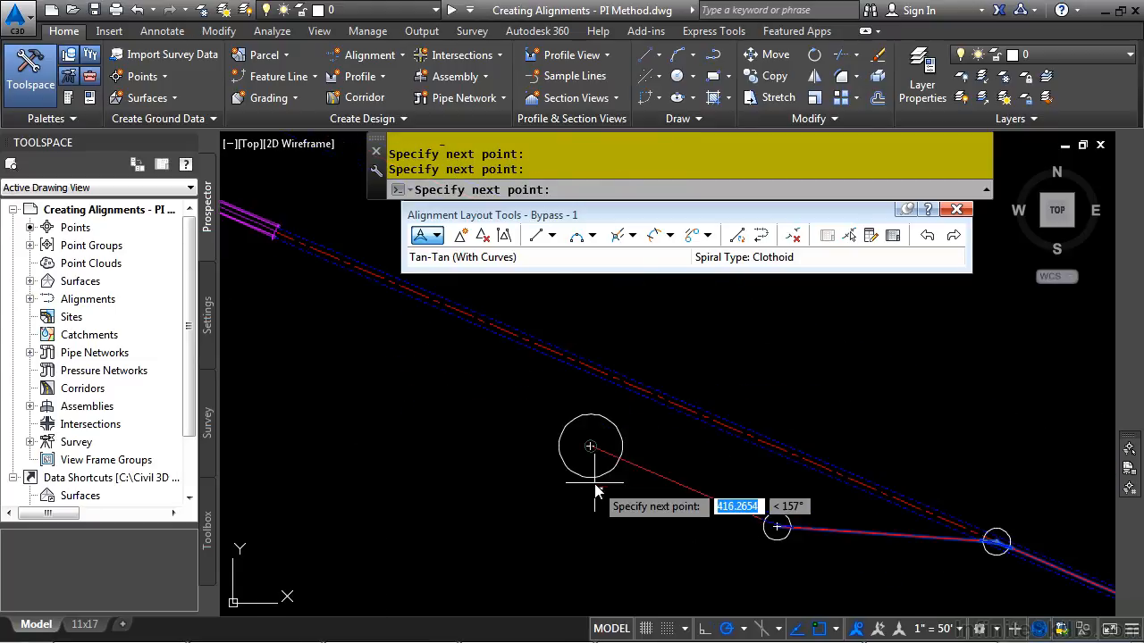
pyautogui.click(590, 446)
# Place the next alignment point at northing 902046.977624 and easting 1454647.923116 using the transparent northing/easting command.
pyautogui.scroll(-4, 458, 512)
pyautogui.moveTo(396, 462)
pyautogui.mouseDown(button='middle')
pyautogui.moveTo(523, 497)
pyautogui.moveTo(617, 436)
pyautogui.mouseUp(button='middle')
pyautogui.scroll(4, 544, 485)
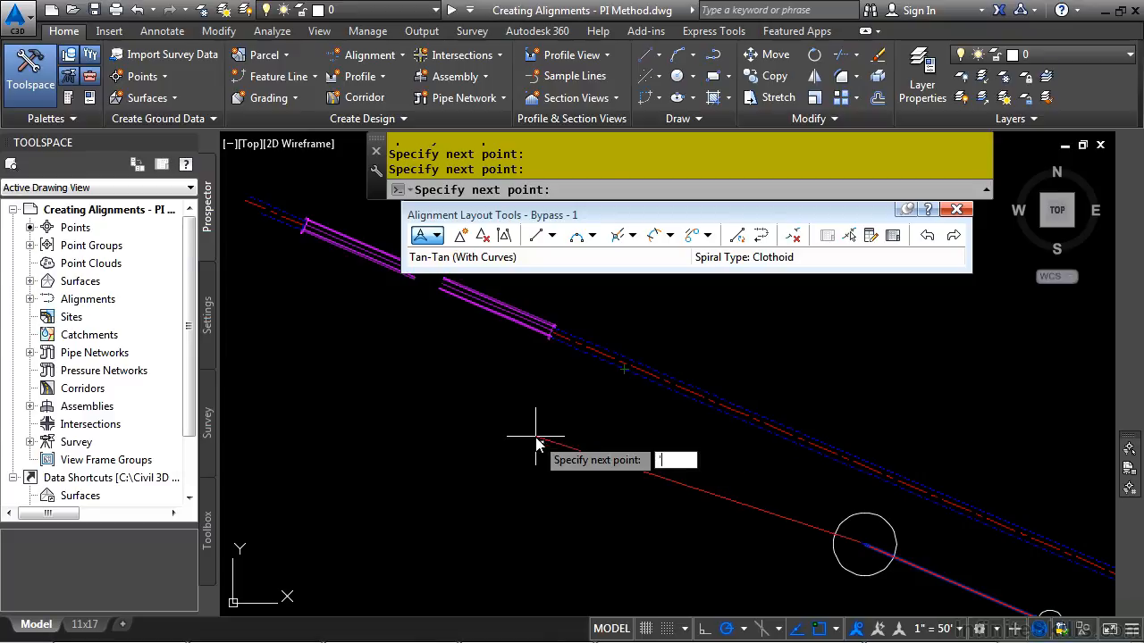
pyautogui.press('Return')
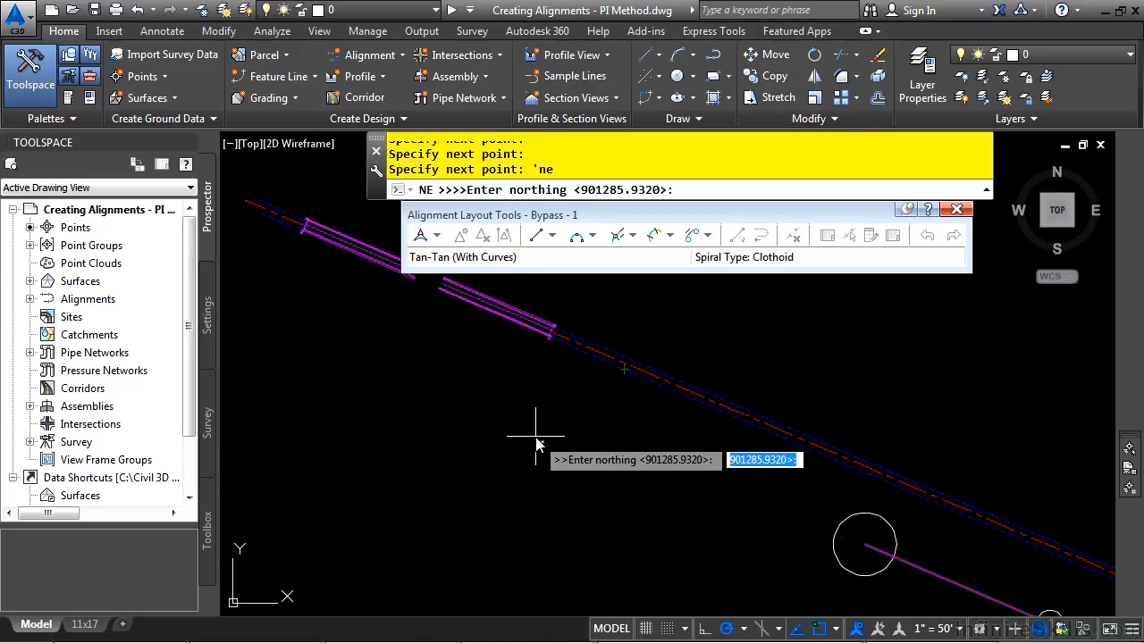
pyautogui.write('902046')
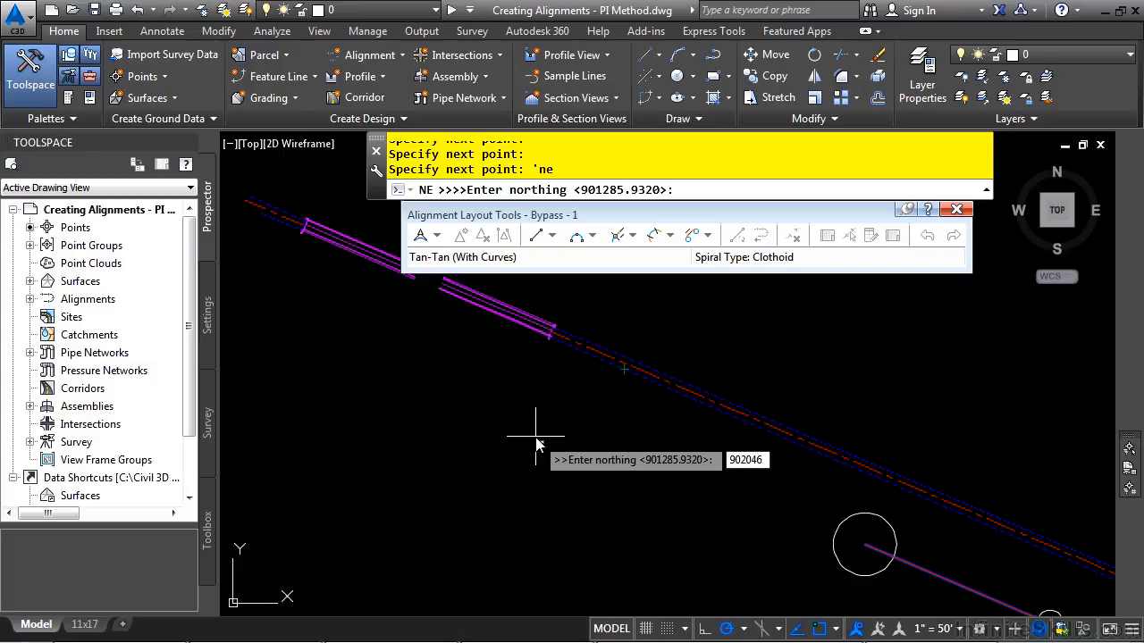
pyautogui.write('.977624')
pyautogui.press('Return')
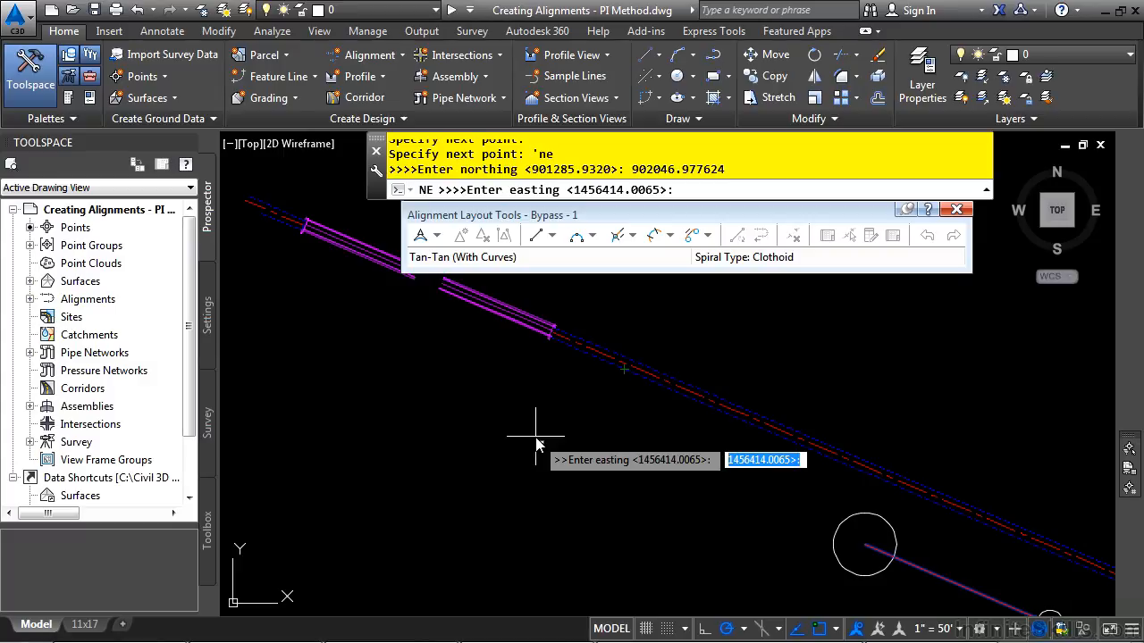
pyautogui.write('14546')
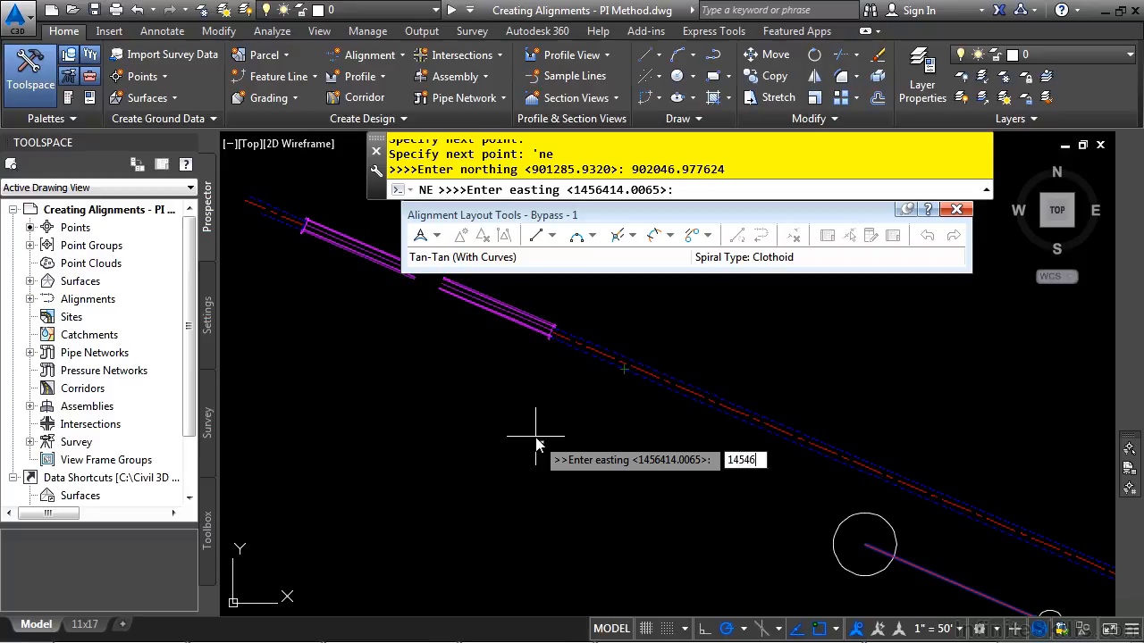
pyautogui.write('47.923116')
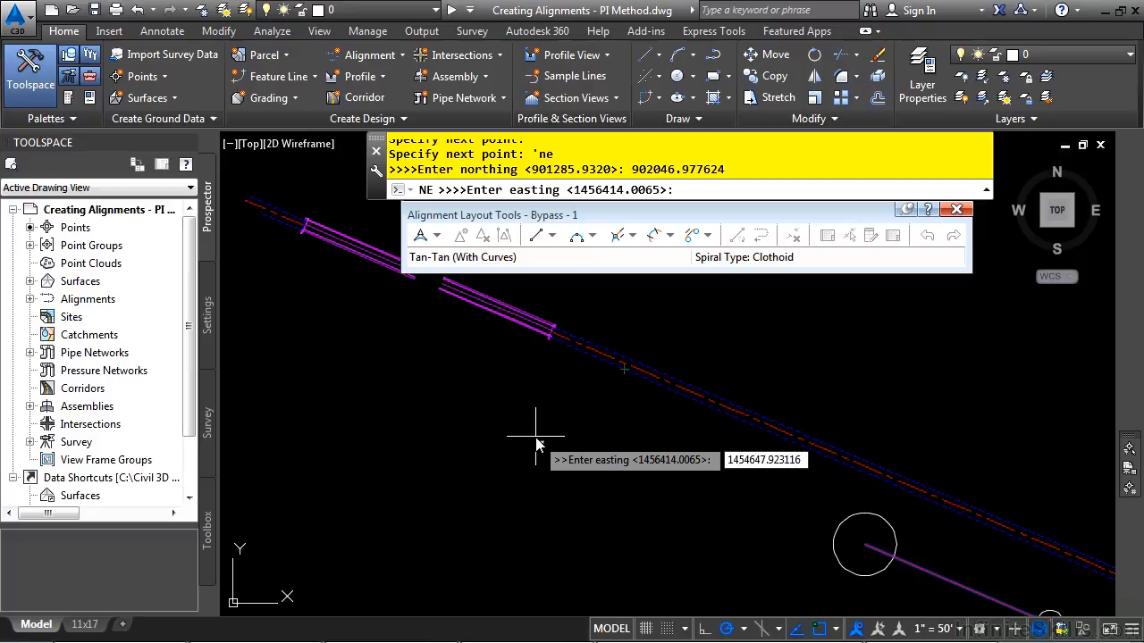
pyautogui.press('Return')
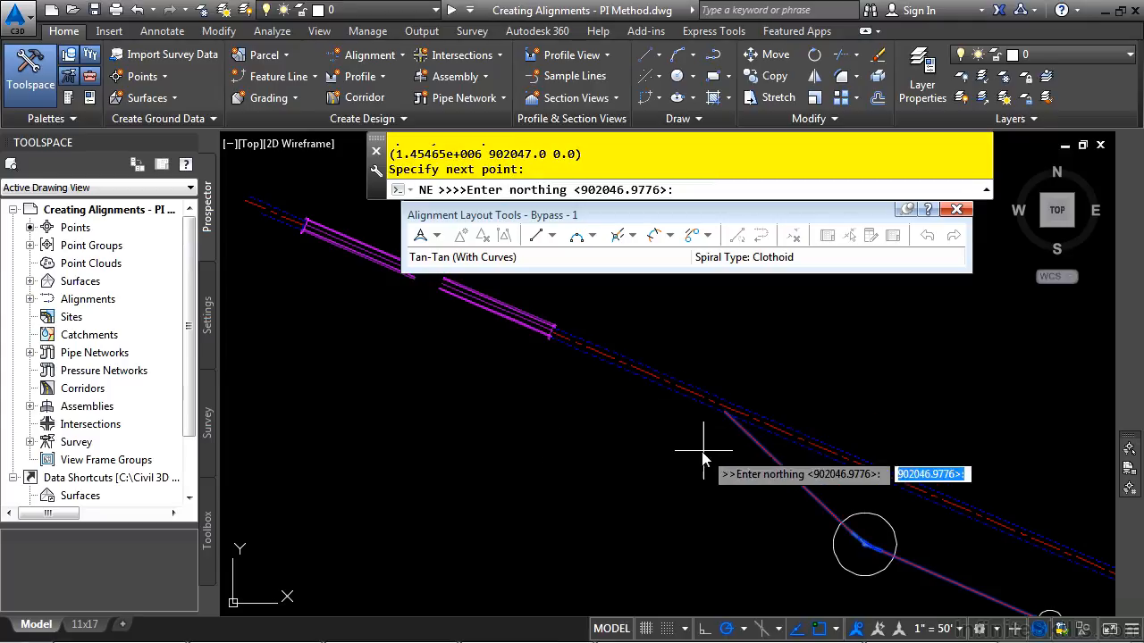
pyautogui.press('Escape')
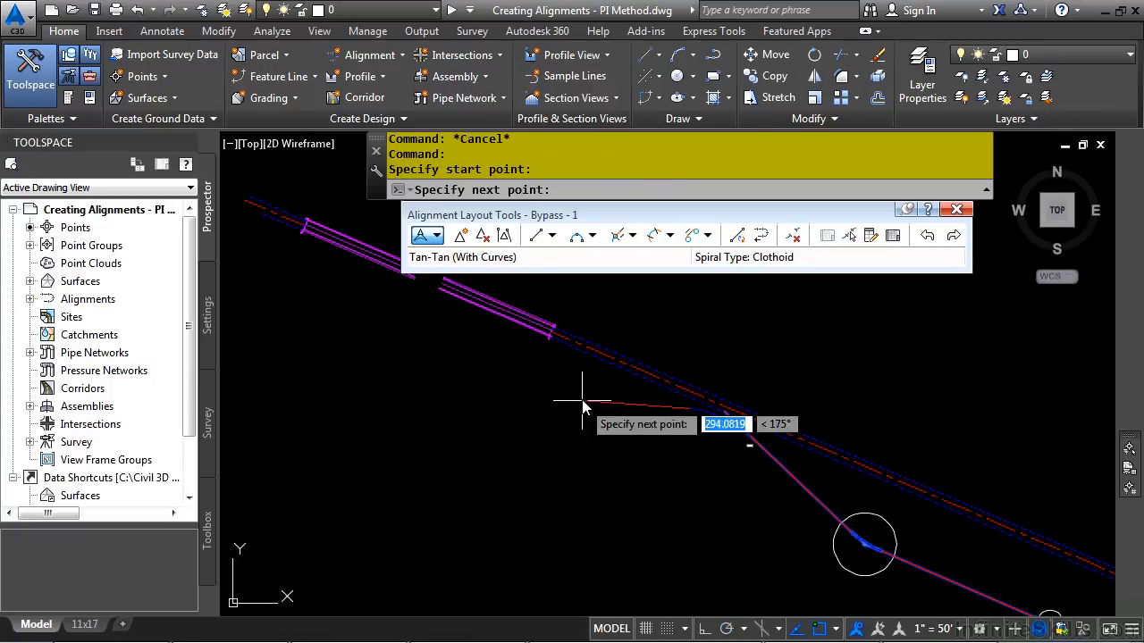
# Place the final alignment point with the transparent bearing/distance command in the NW quadrant, bearing 66.4514 and distance 953.01, and end the layout.
pyautogui.write('1')
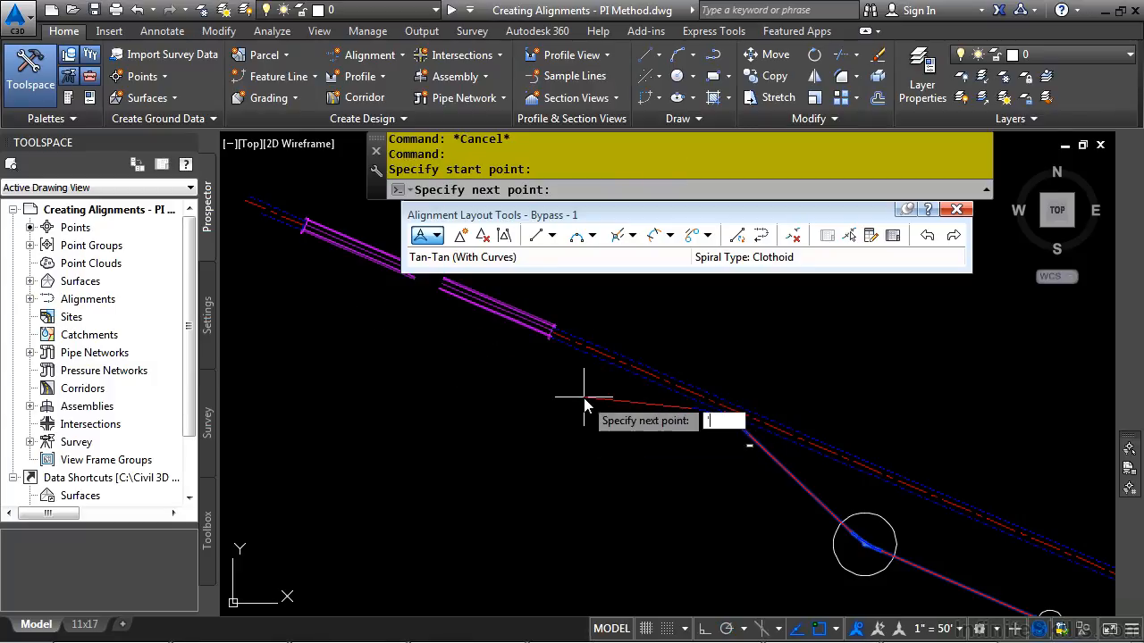
pyautogui.write('bd')
pyautogui.press('Return')
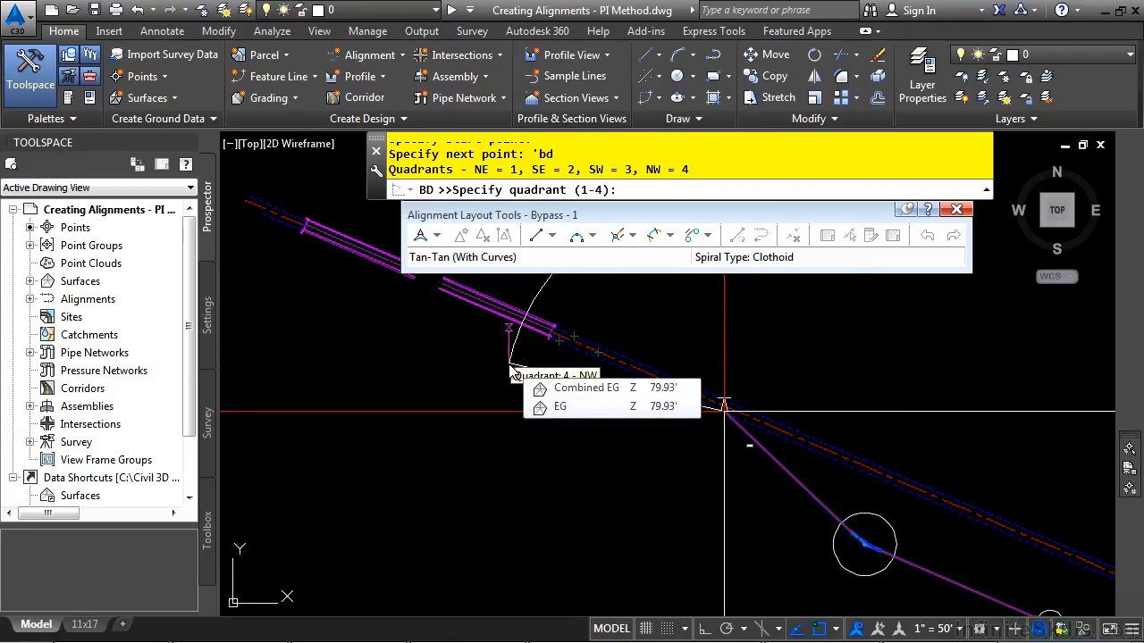
pyautogui.click(464, 346)
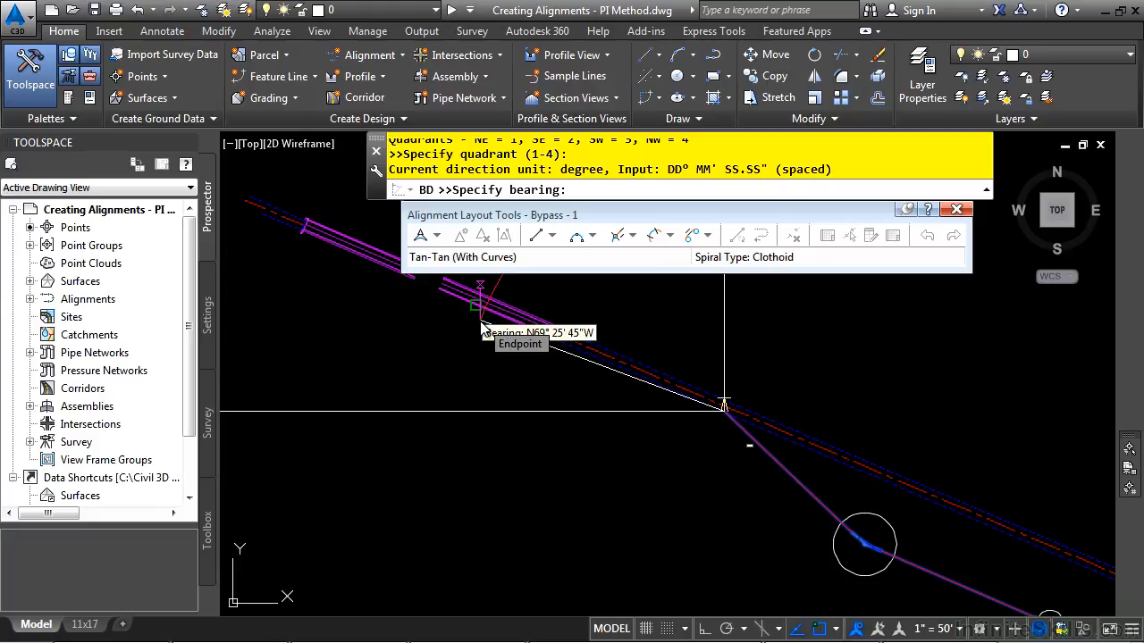
pyautogui.write('66.4514')
pyautogui.press('Return')
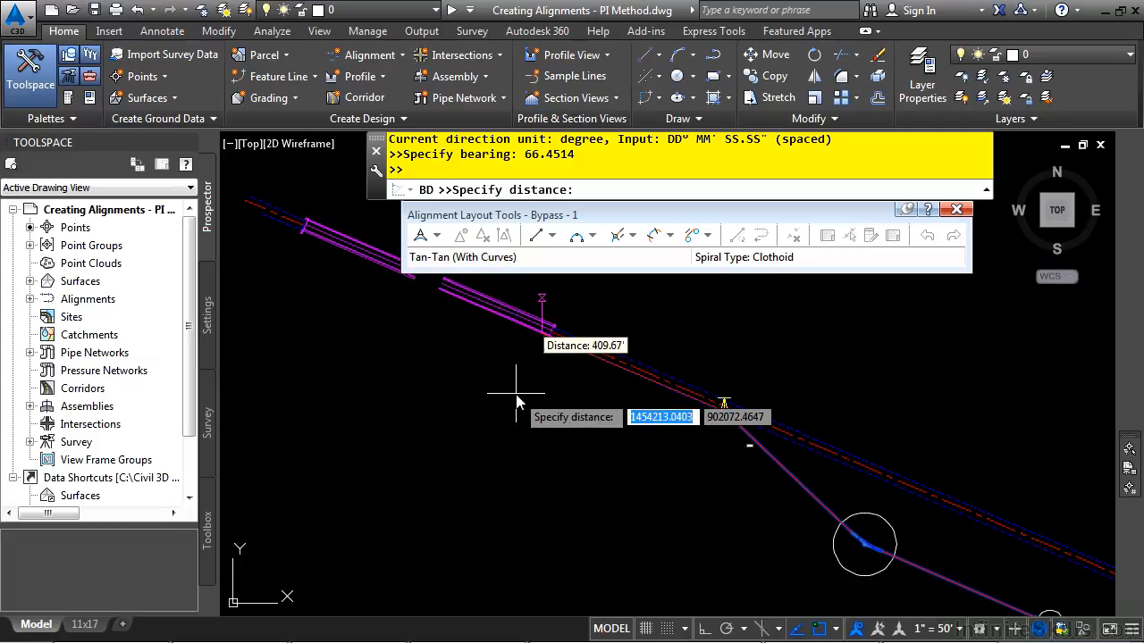
pyautogui.write('953.01')
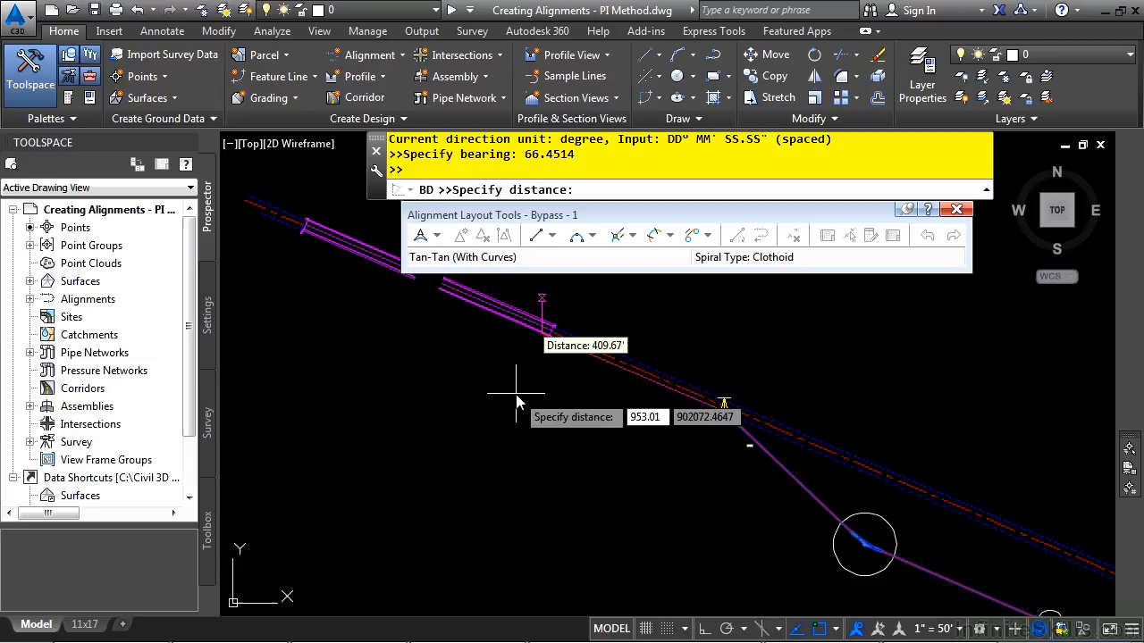
pyautogui.press('Return')
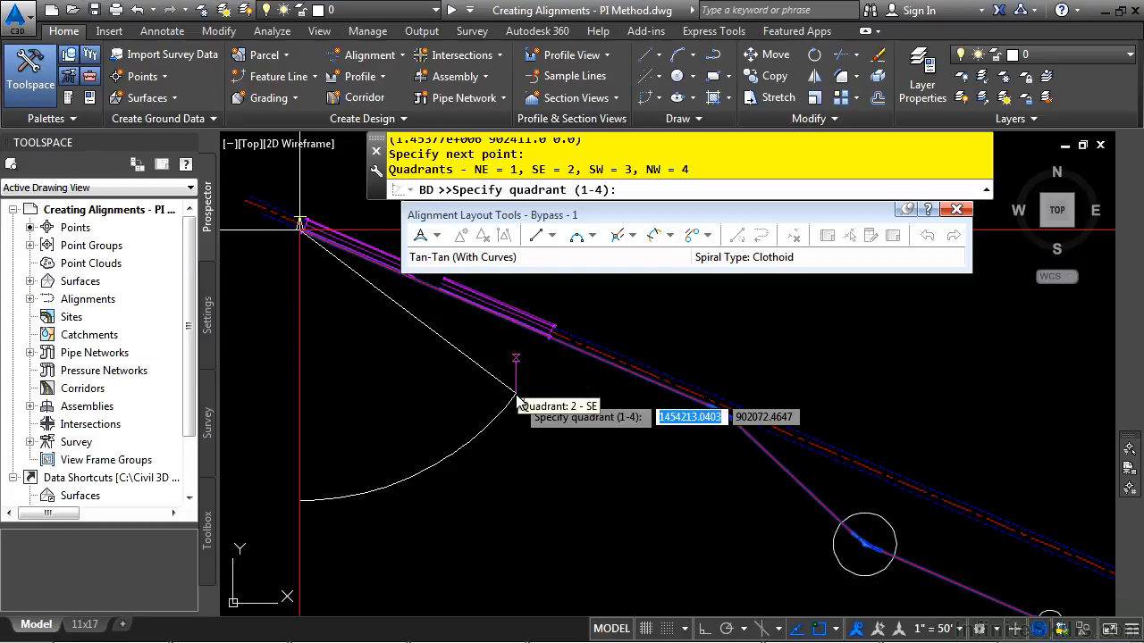
pyautogui.write('2')
pyautogui.press('Return')
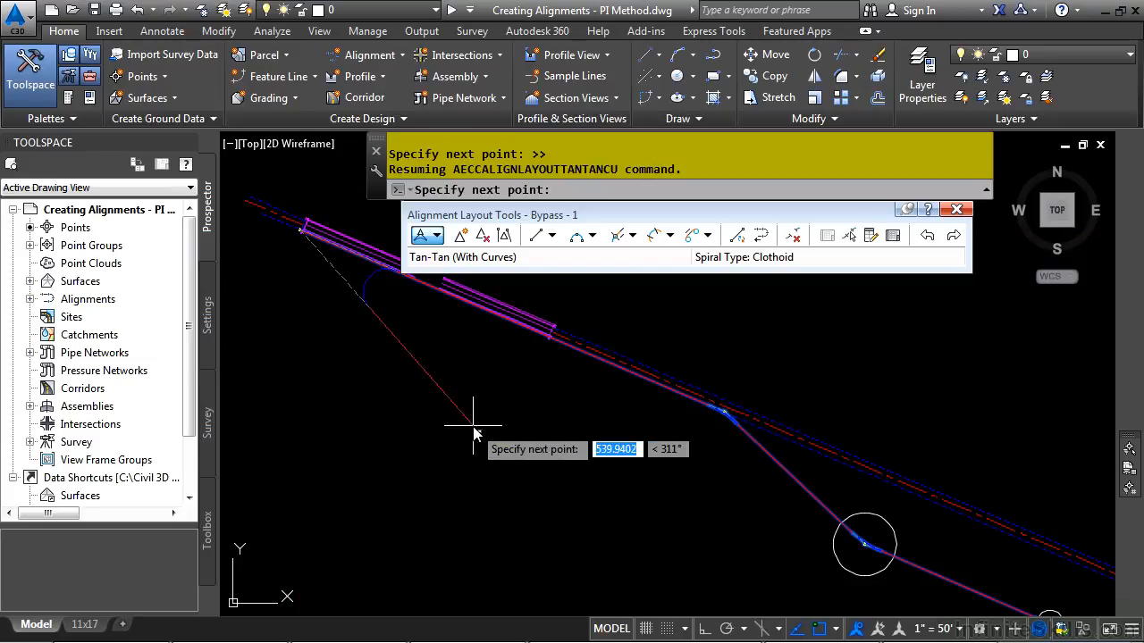
pyautogui.press('Escape')
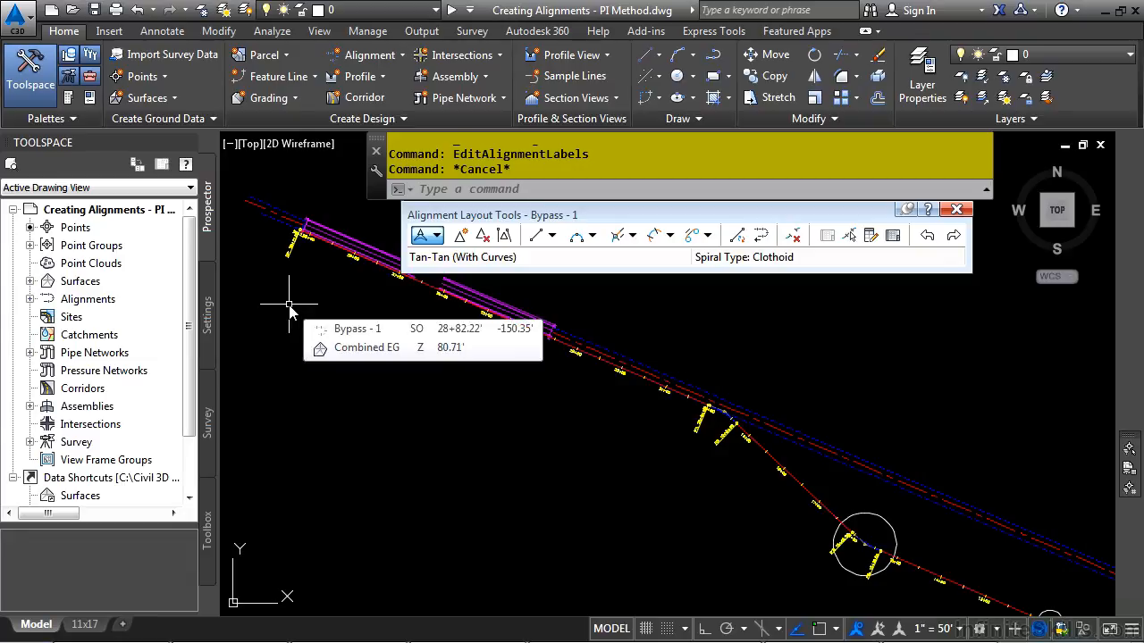
# Open the alignment entities grid for Bypass - 1 and arrange its window so the eastern curves remain in view.
pyautogui.moveTo(846, 508)
pyautogui.mouseDown(button='middle')
pyautogui.moveTo(796, 474)
pyautogui.moveTo(502, 367)
pyautogui.moveTo(646, 436)
pyautogui.mouseUp(button='middle')
pyautogui.scroll(2, 646, 436)
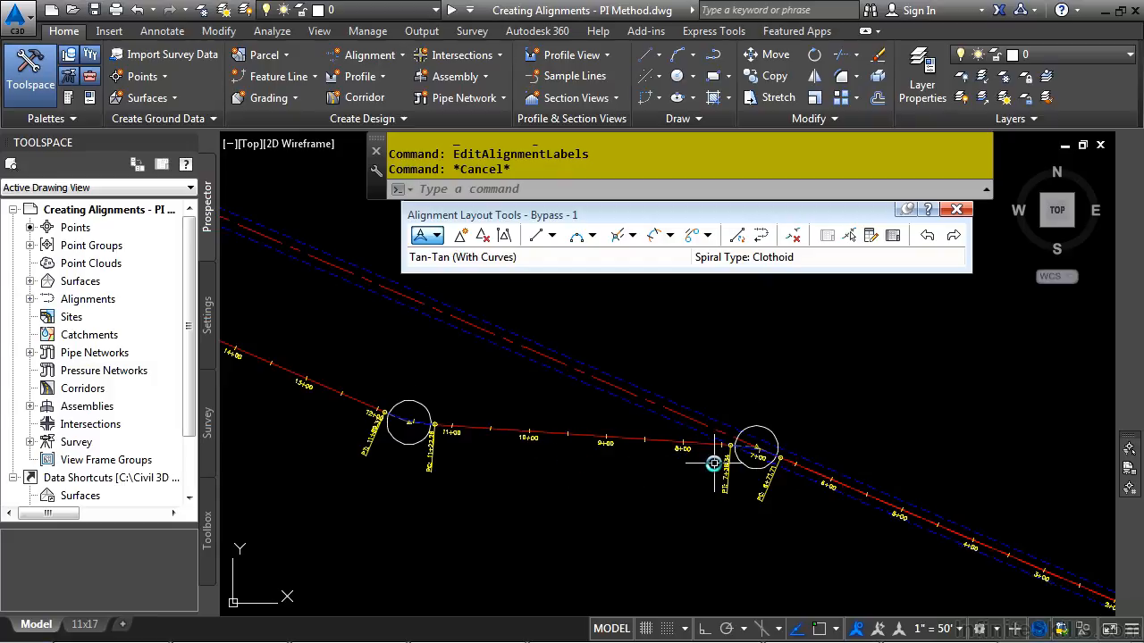
pyautogui.click(892, 235)
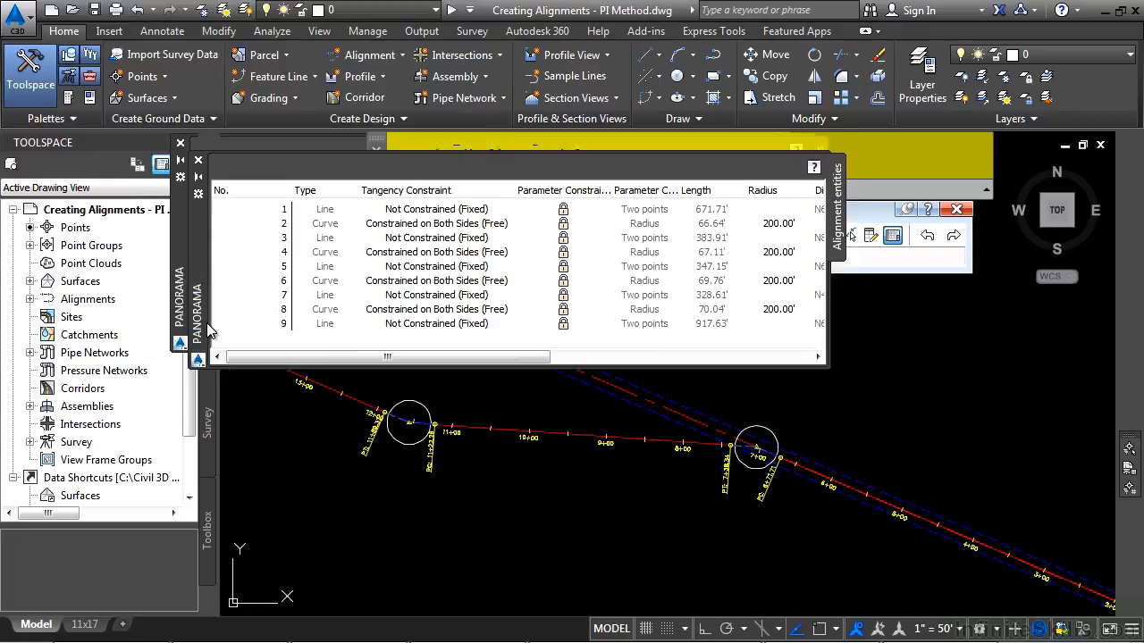
pyautogui.moveTo(863, 442); pyautogui.dragTo(884, 426)
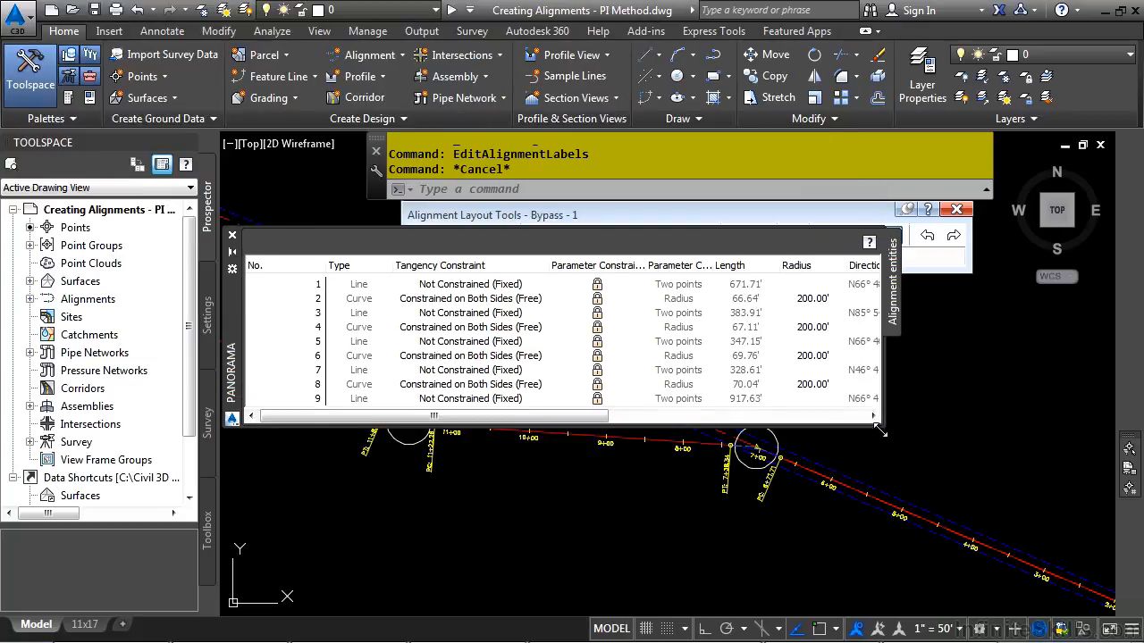
pyautogui.moveTo(608, 560); pyautogui.dragTo(774, 561, button='middle')
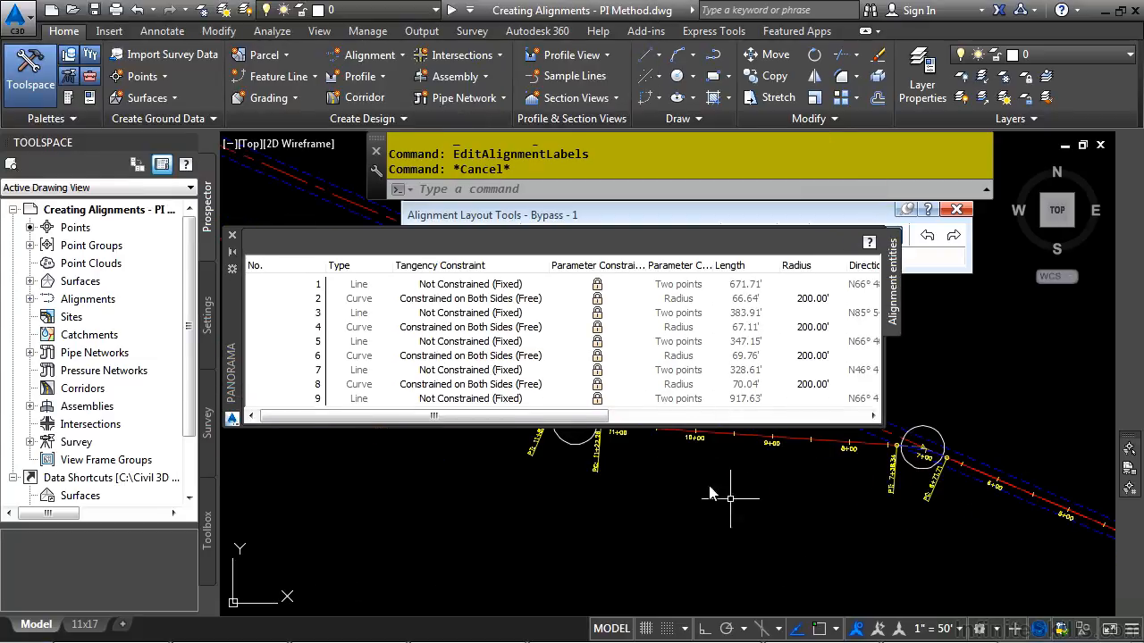
# Check the first tangent and the first curve in the entities grid, and set the radius of curve 2 to 850'.
pyautogui.click(404, 301)
pyautogui.click(368, 315)
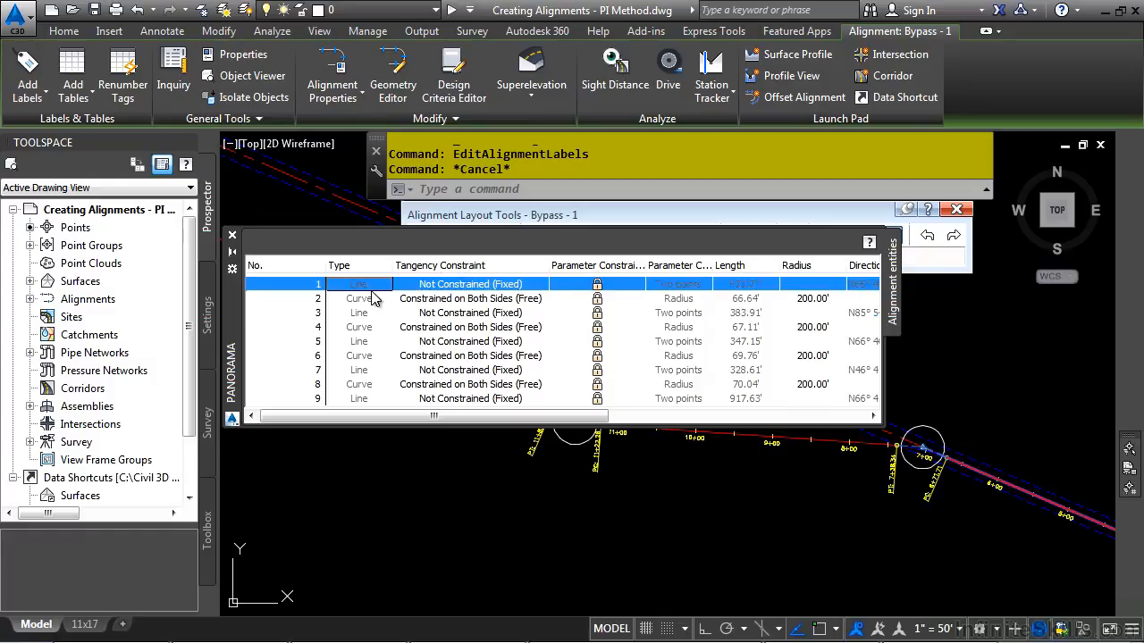
pyautogui.click(363, 303)
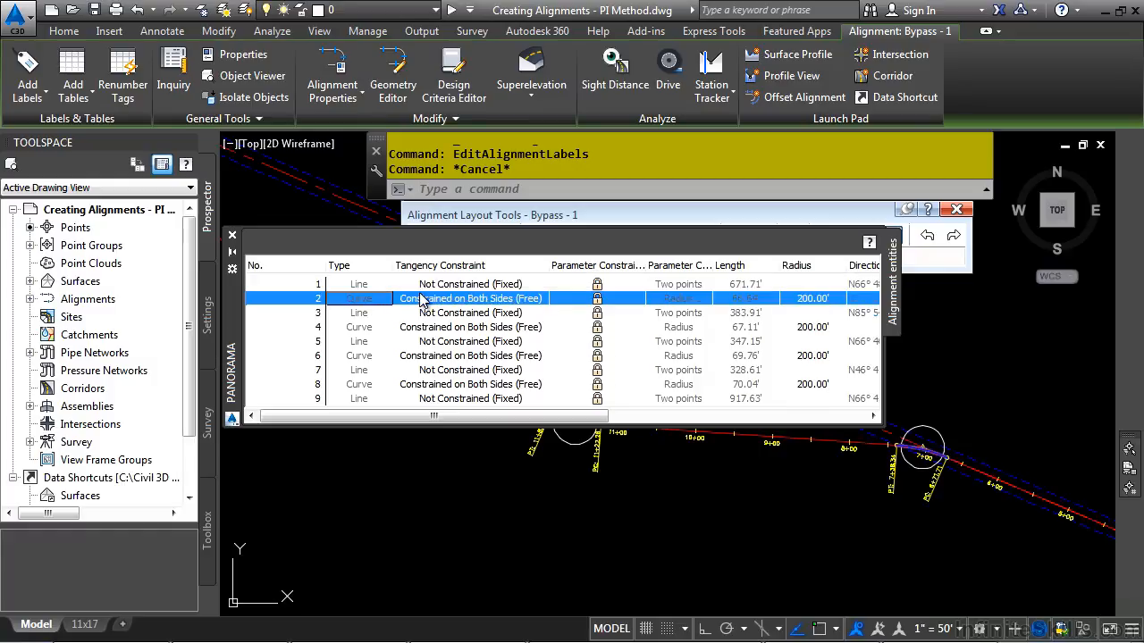
pyautogui.click(822, 299)
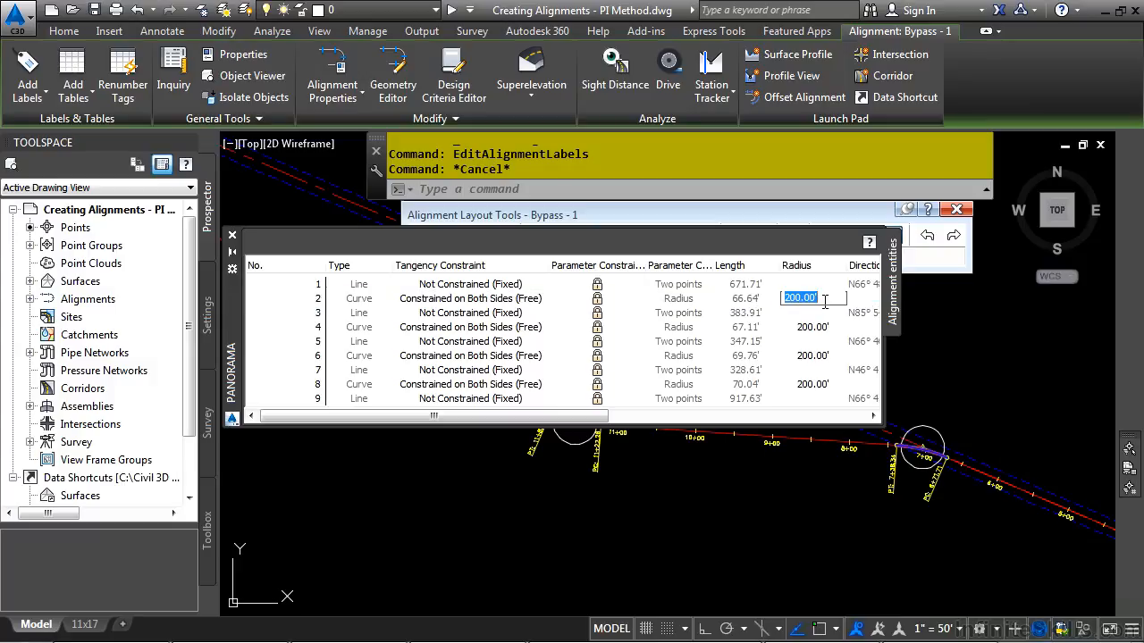
pyautogui.press('Return')
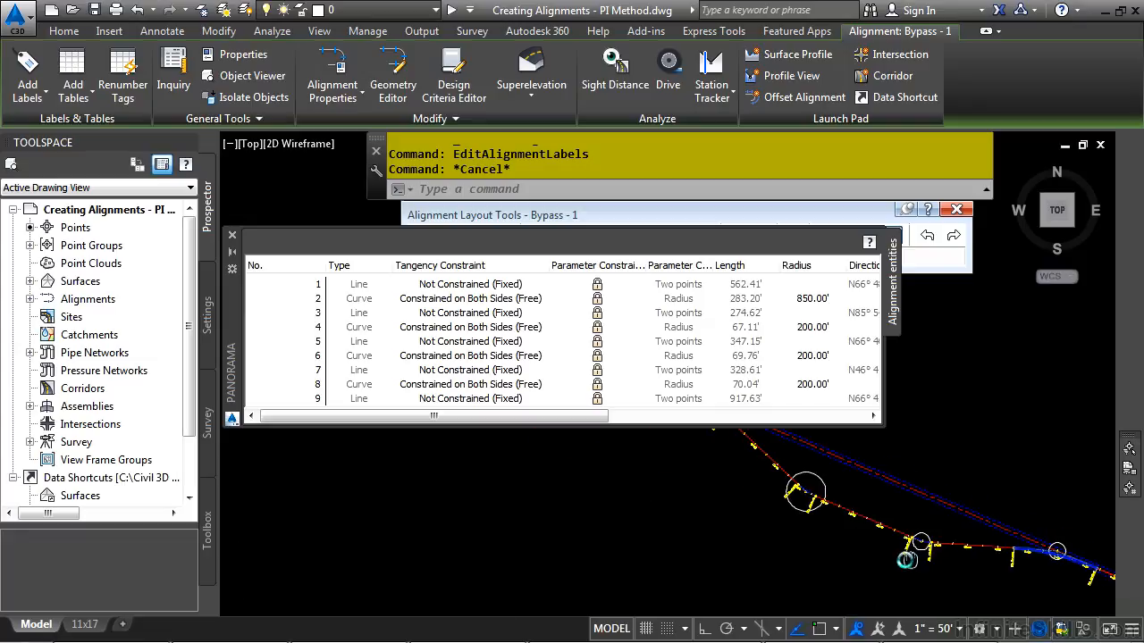
# Set the radii of curves 4 and 6 in the entities grid to 500' each.
pyautogui.click(807, 331)
pyautogui.click(807, 329)
pyautogui.write('500')
pyautogui.press('Return')
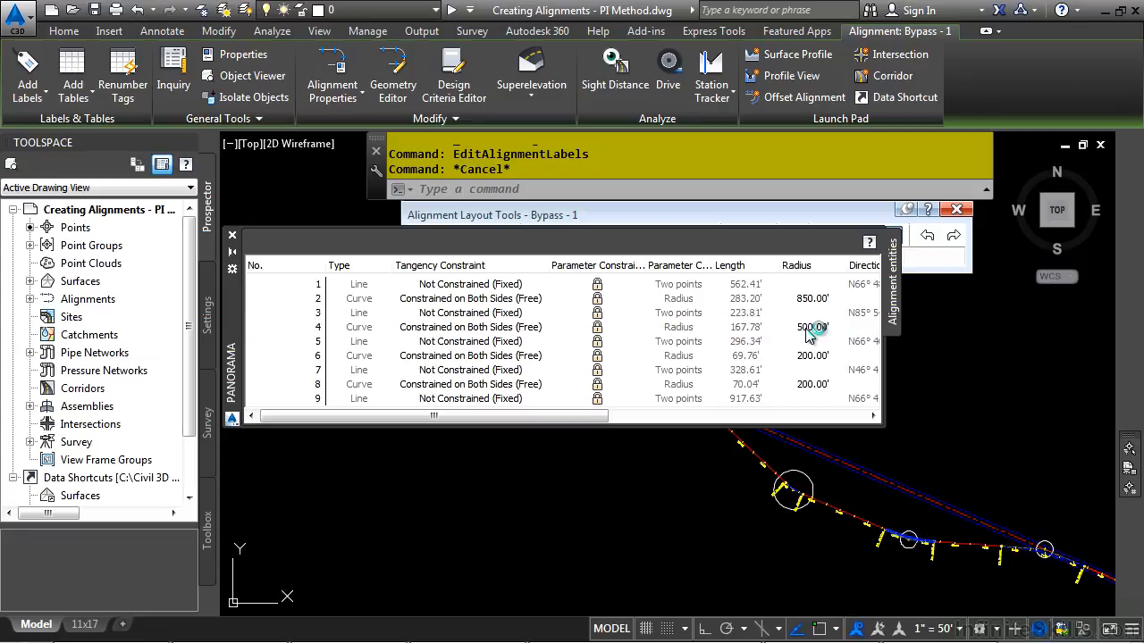
pyautogui.click(809, 358)
pyautogui.click(813, 355)
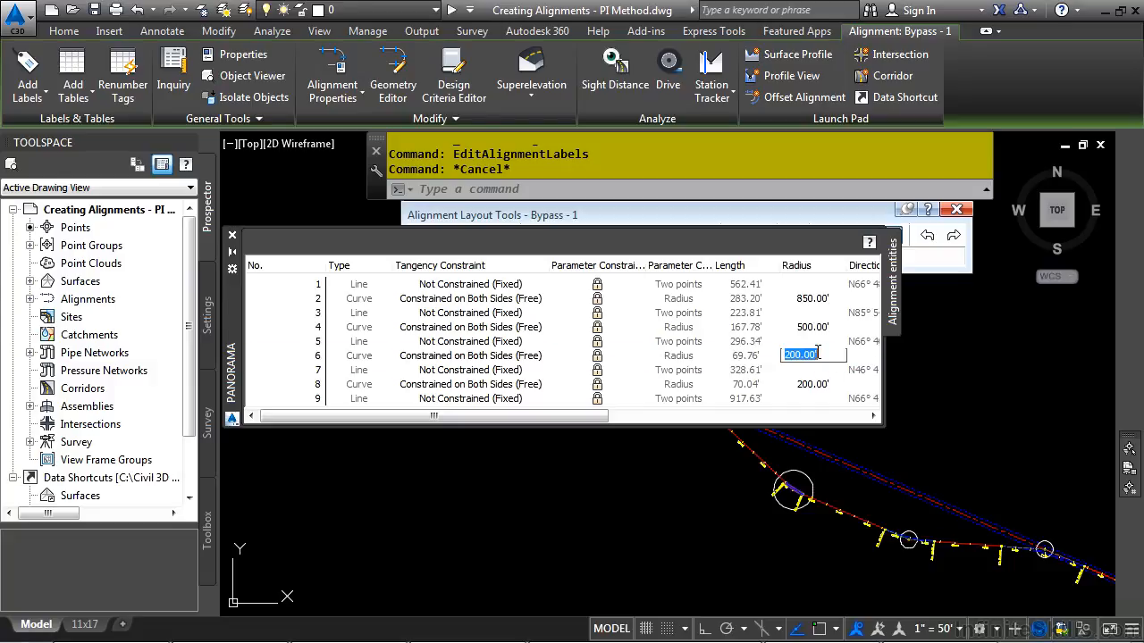
pyautogui.write('500')
pyautogui.press('Return')
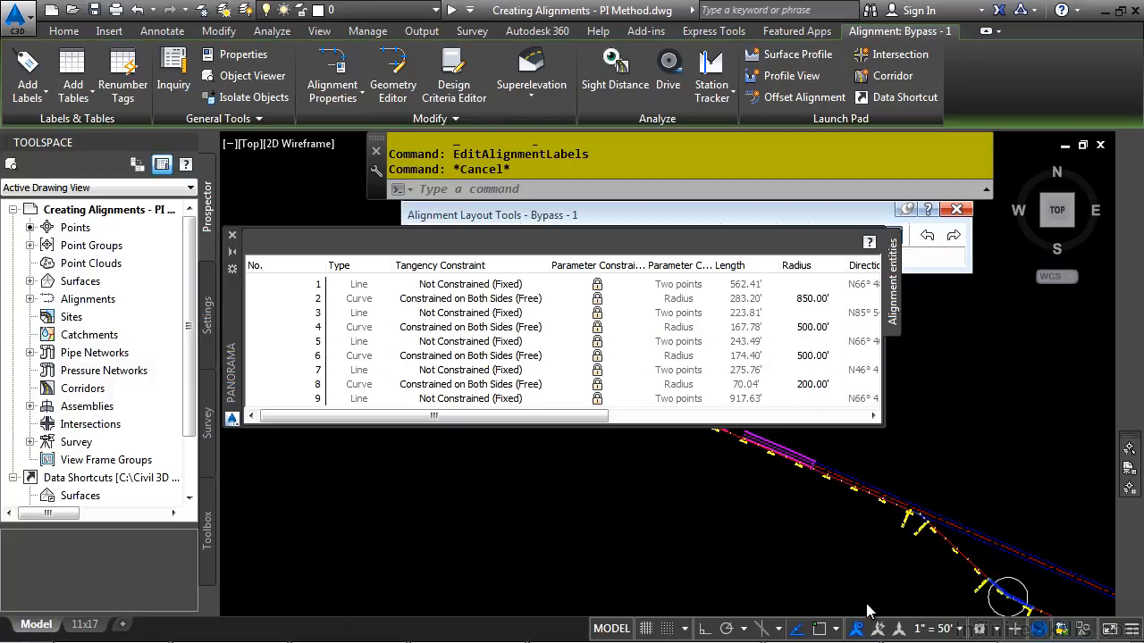
# Set the radius of curve 8 in the entities grid to 700'.
pyautogui.click(818, 385)
pyautogui.click(820, 385)
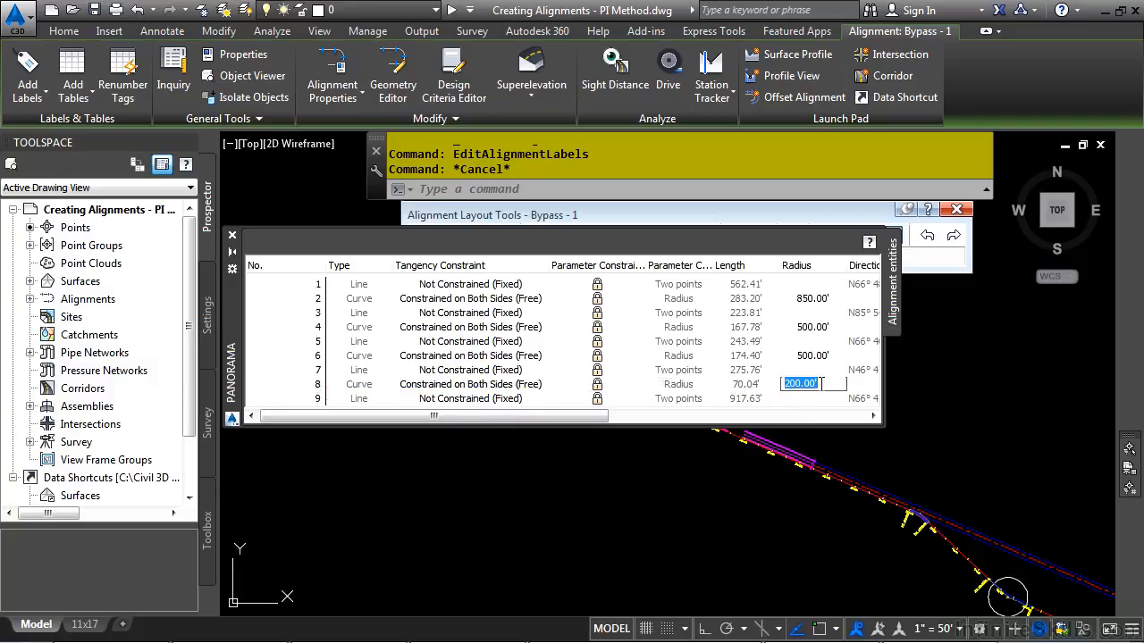
pyautogui.write('700')
pyautogui.press('Return')
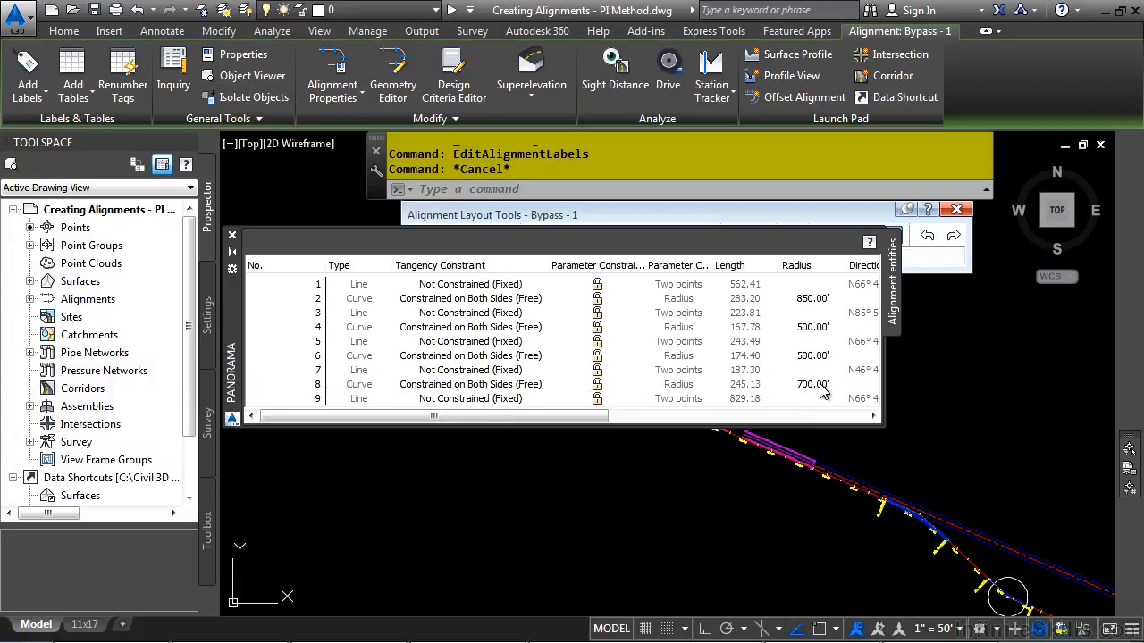
# Select the Bypass - 1 alignment and try moving the PI grip and the PC grip of the curve at the large circle.
pyautogui.scroll(5, 566, 364)
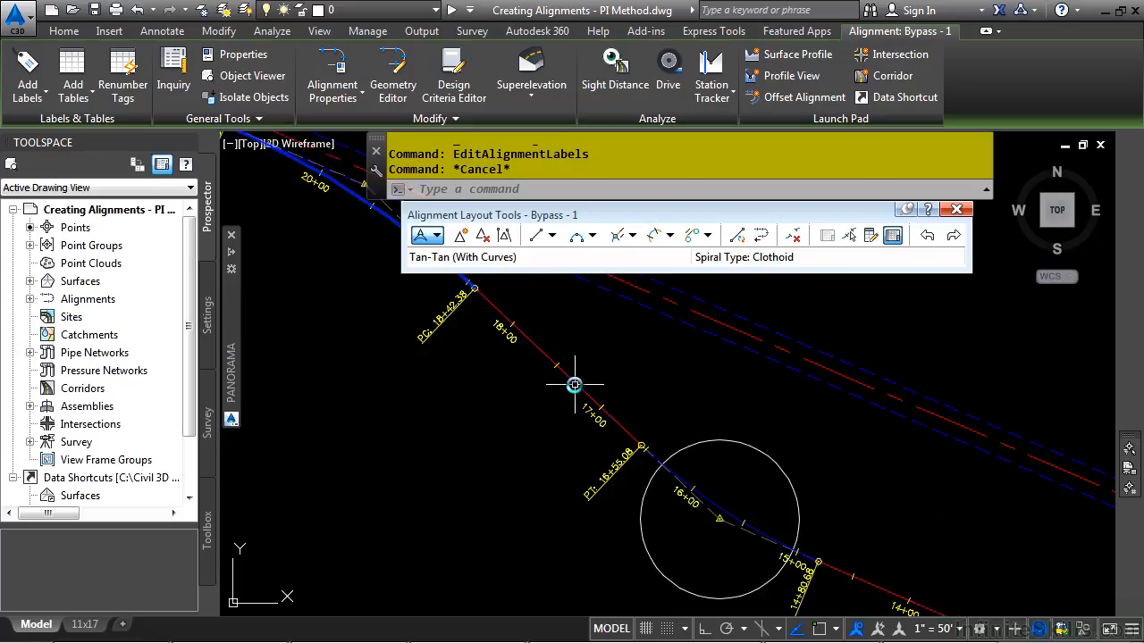
pyautogui.click(578, 386)
pyautogui.moveTo(822, 472); pyautogui.dragTo(519, 408, button='middle')
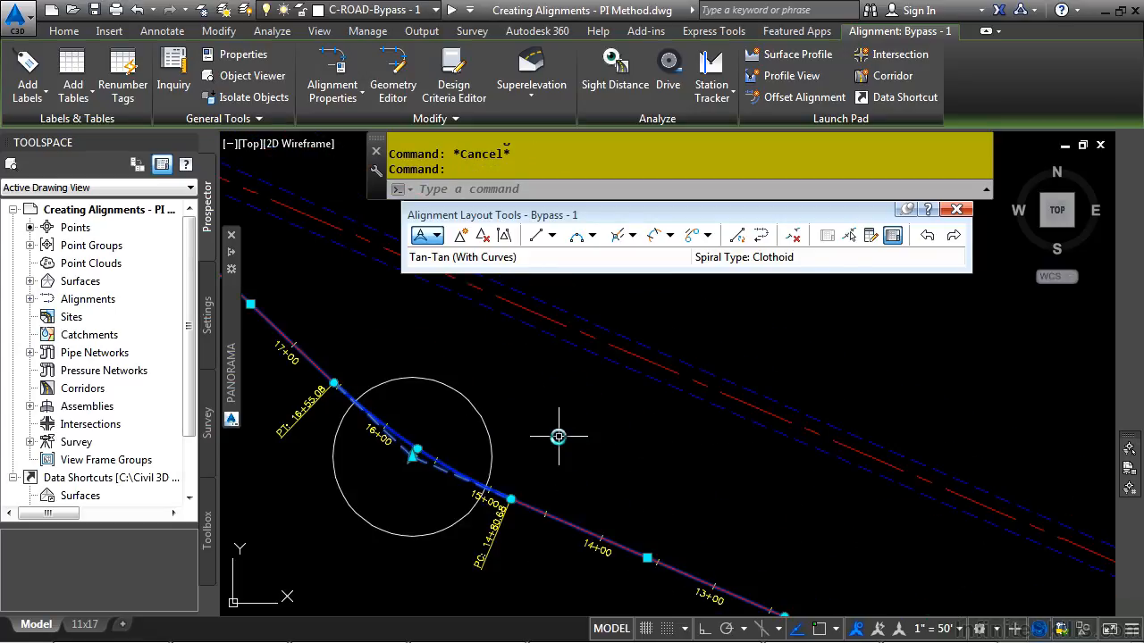
pyautogui.click(413, 455)
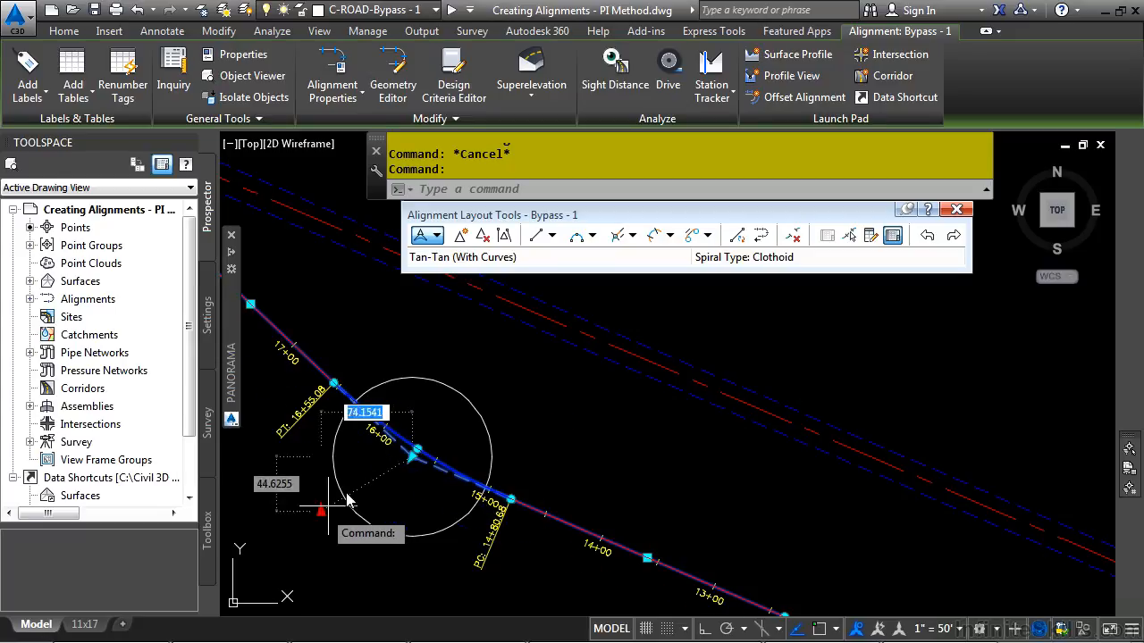
pyautogui.press('Escape')
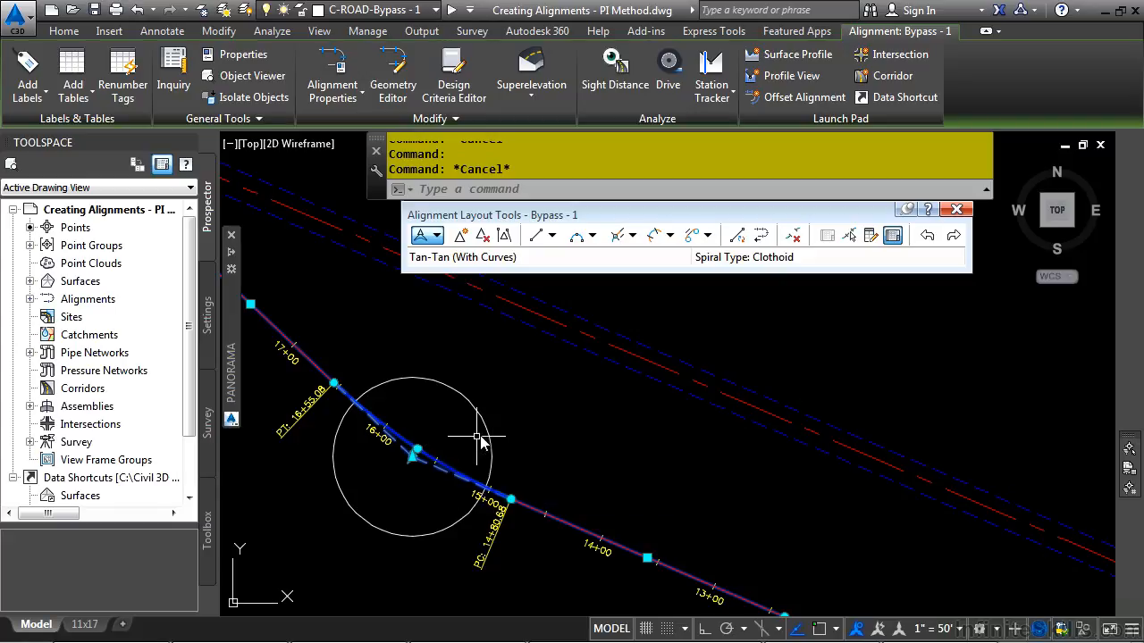
pyautogui.click(510, 500)
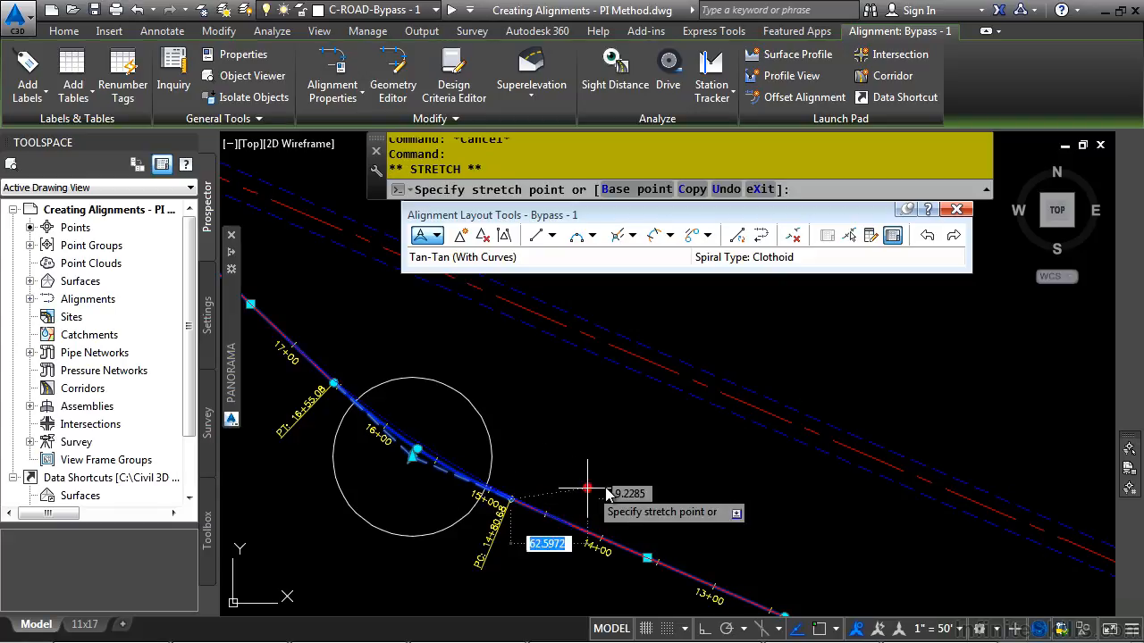